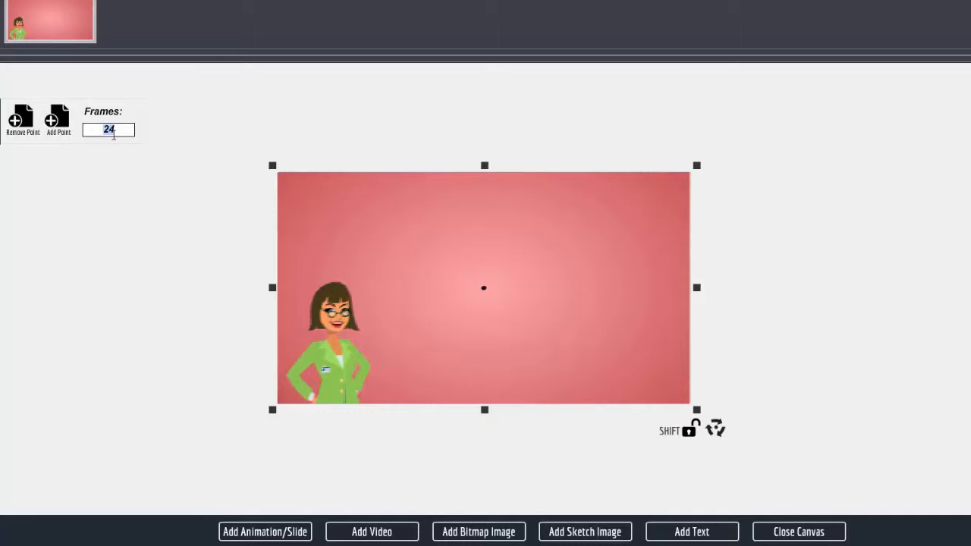
Add a motion point to the pink businesswoman slide and move its end position off to the right.
key(BackSpace)
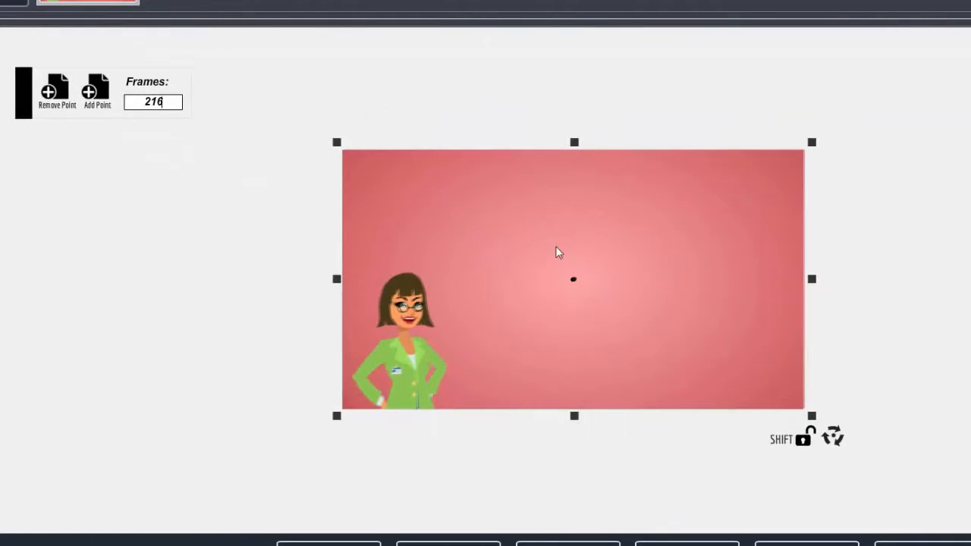
click(98, 93)
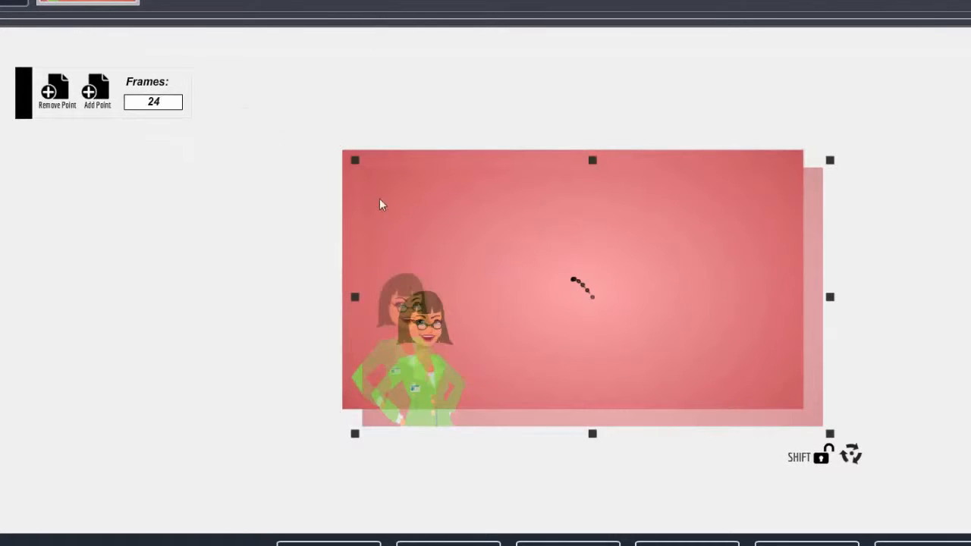
drag(403, 251, 736, 238)
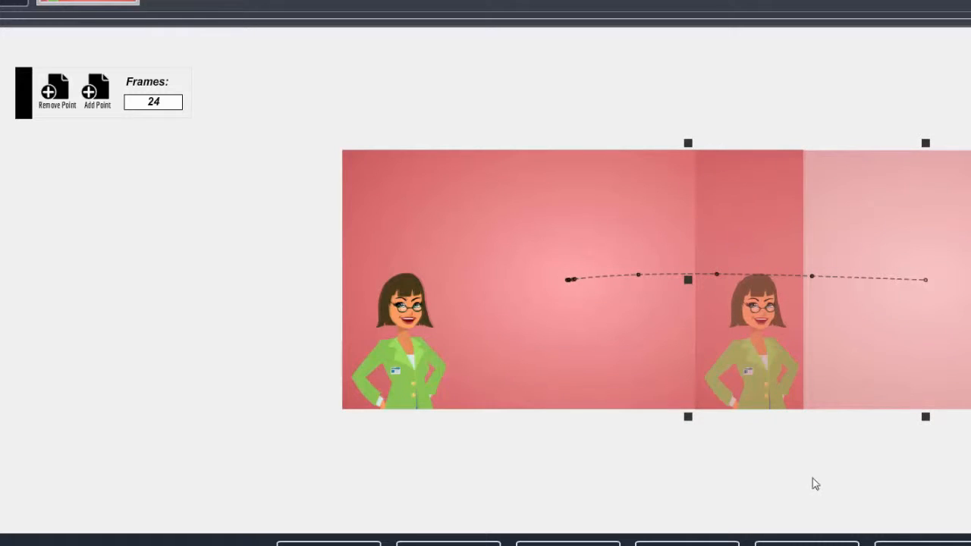
click(910, 544)
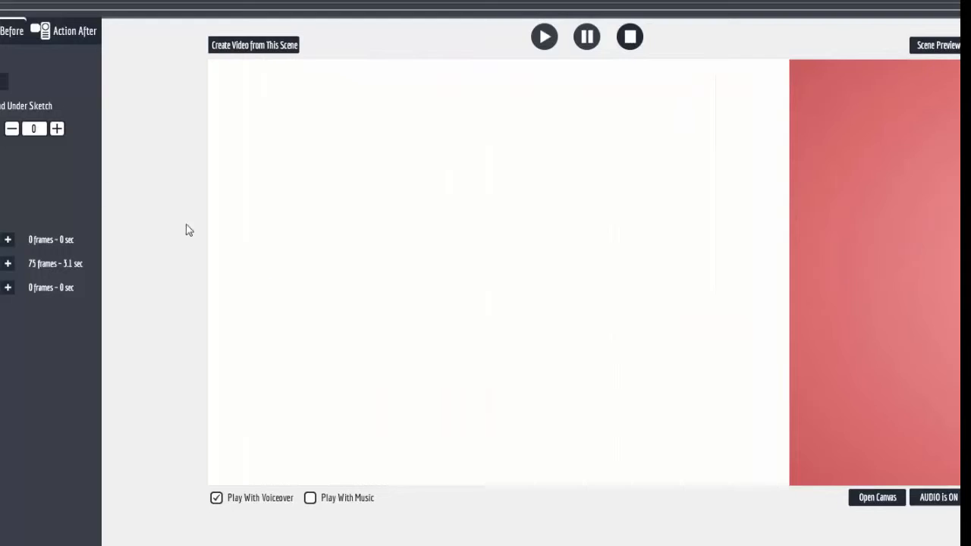
In the SWF tab, trim the businesswoman animation's play length from 129 to 122 frames.
click(93, 122)
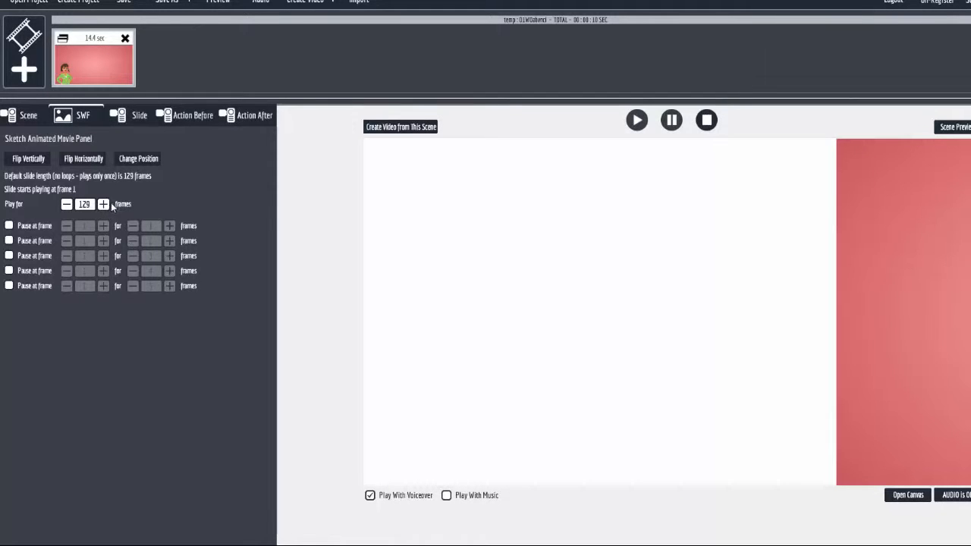
click(66, 205)
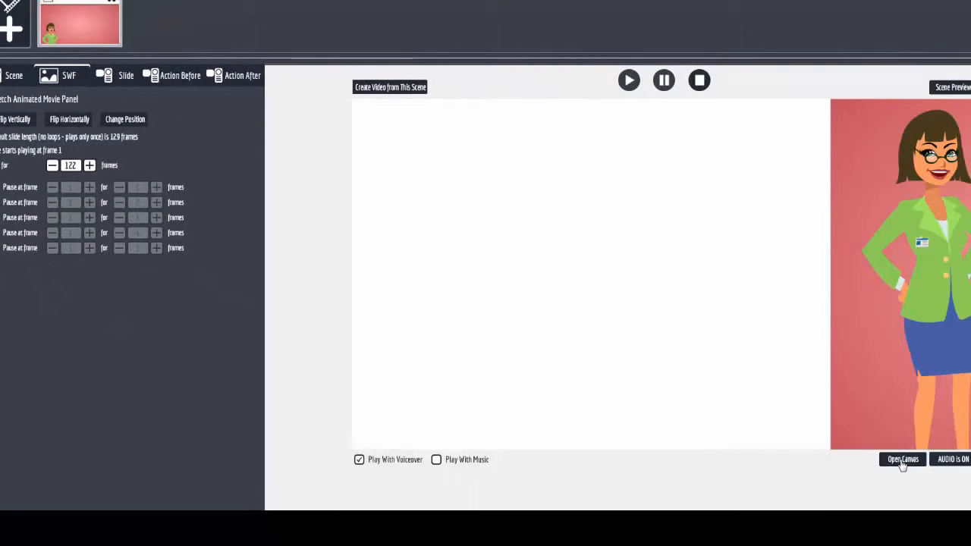
Nudge the slide's motion-path end point slightly left, then reopen the canvas.
click(902, 459)
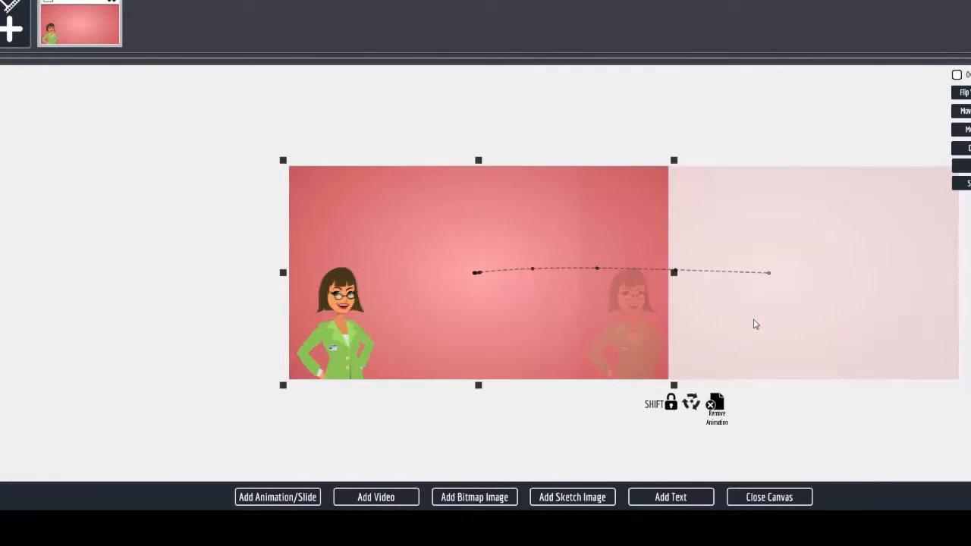
drag(755, 325, 745, 324)
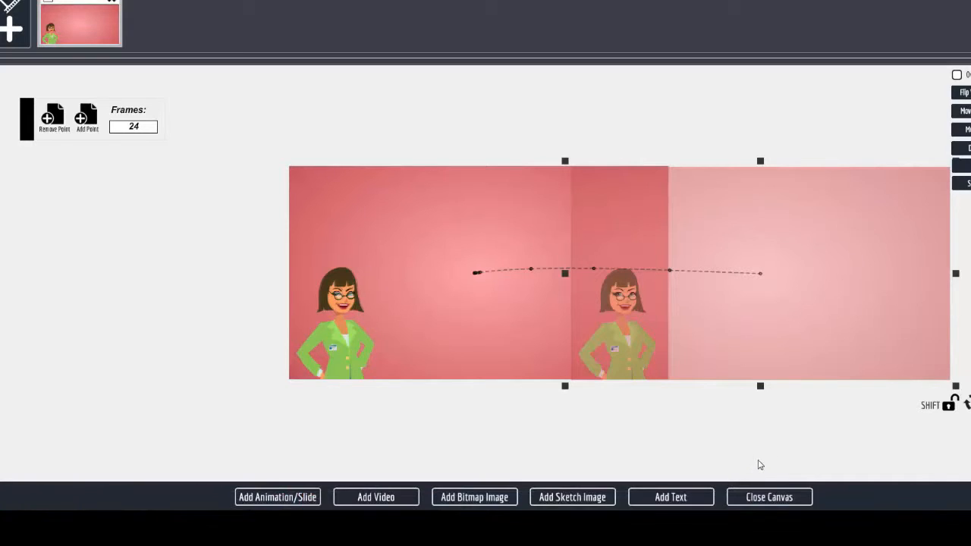
click(754, 499)
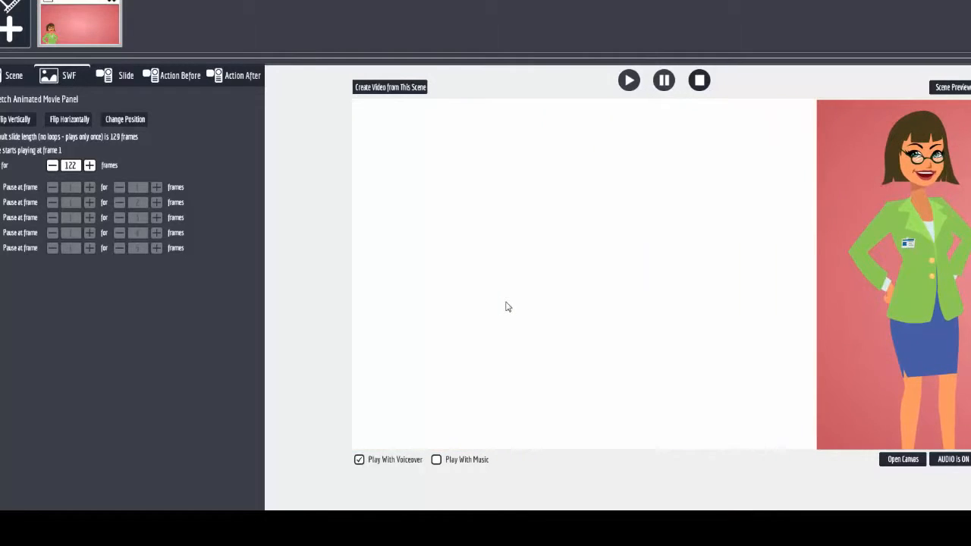
click(903, 460)
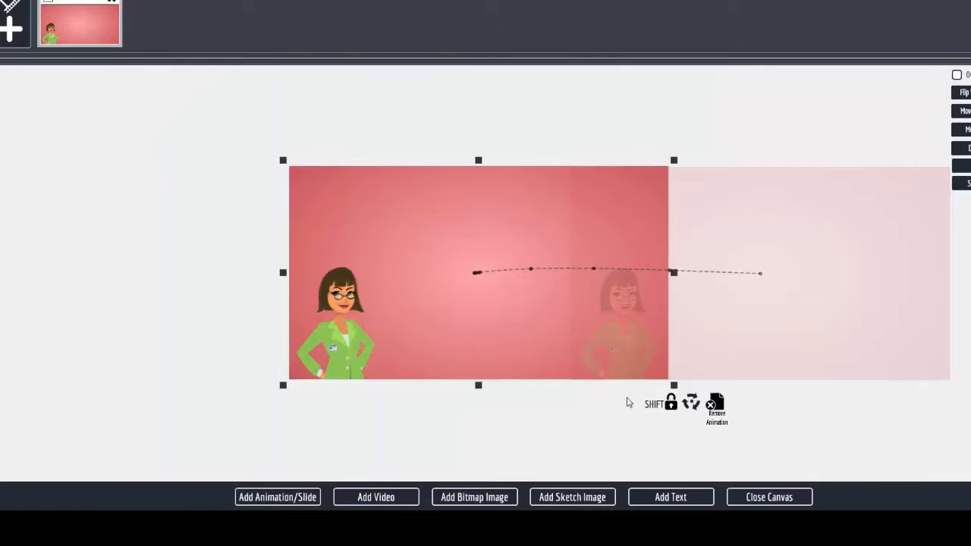
Insert the man-eating-a-sandwich sketch and enlarge it over the presenter at the lower left.
click(581, 498)
click(665, 135)
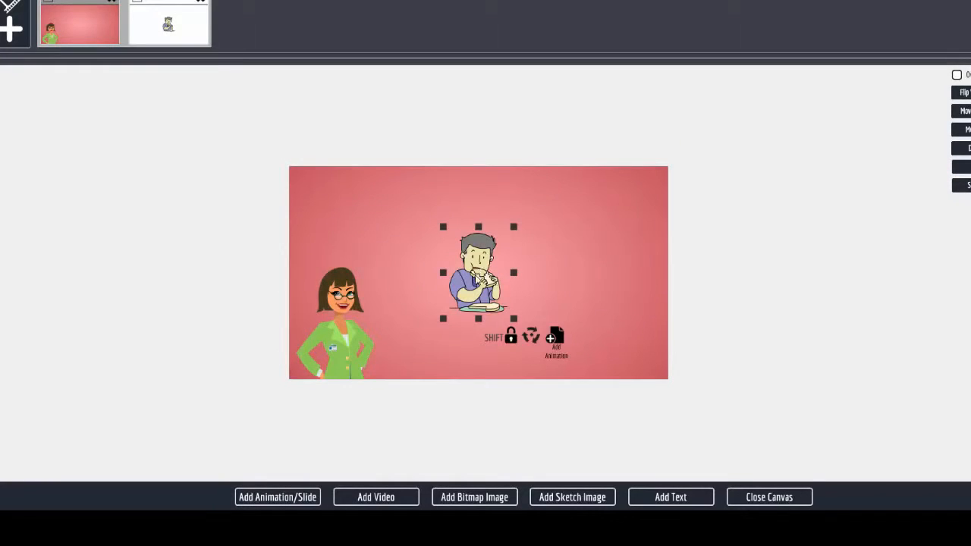
drag(473, 281, 327, 229)
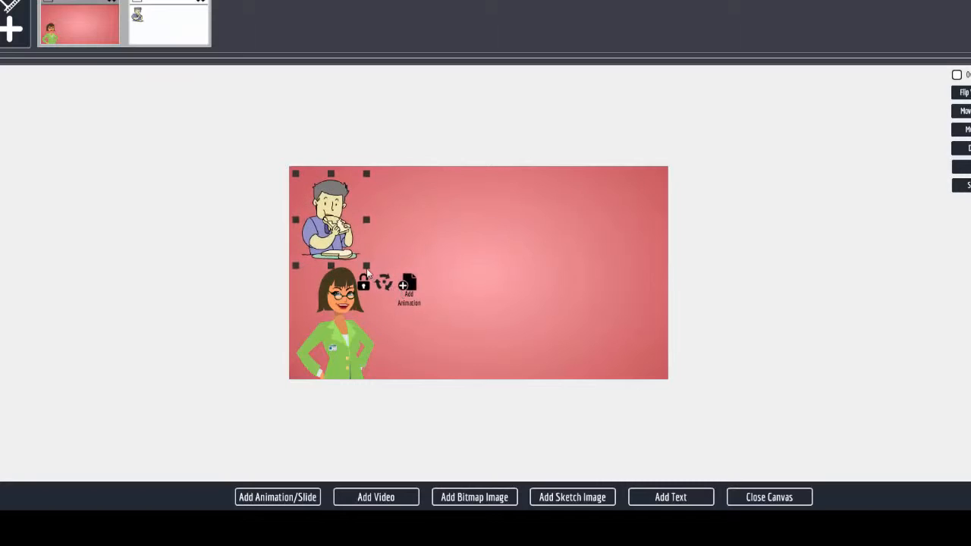
drag(365, 266, 395, 304)
drag(344, 241, 371, 294)
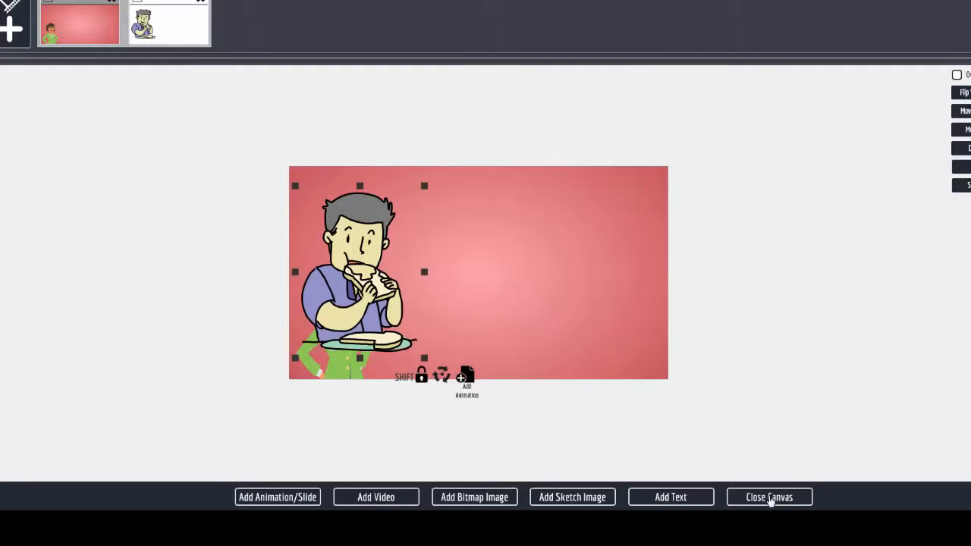
click(769, 498)
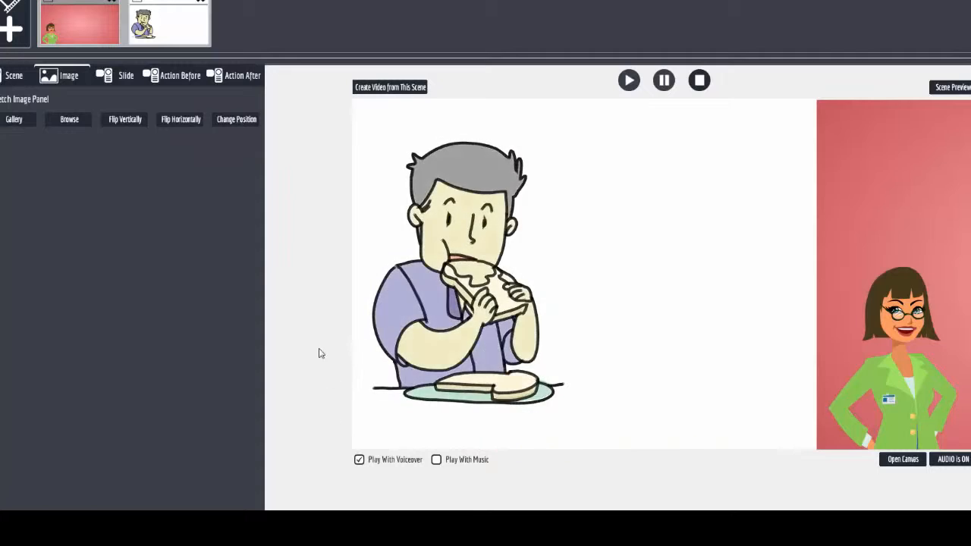
Play the full scene preview, close it, and switch back to the first businesswoman scene.
click(953, 88)
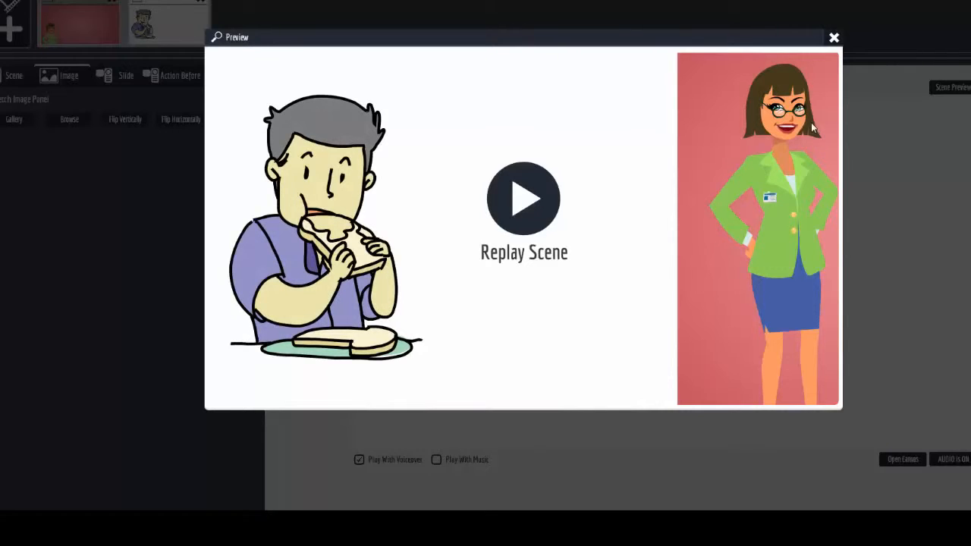
click(834, 38)
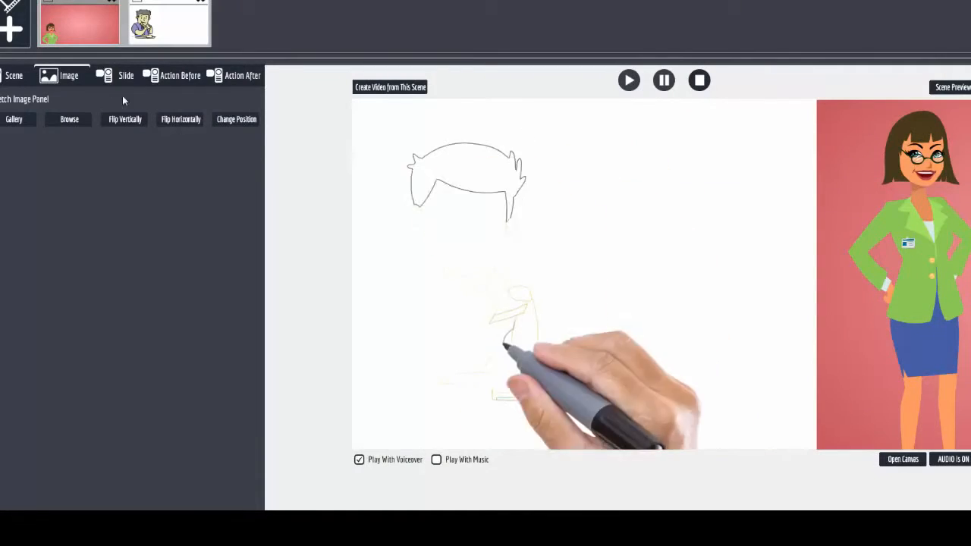
click(79, 3)
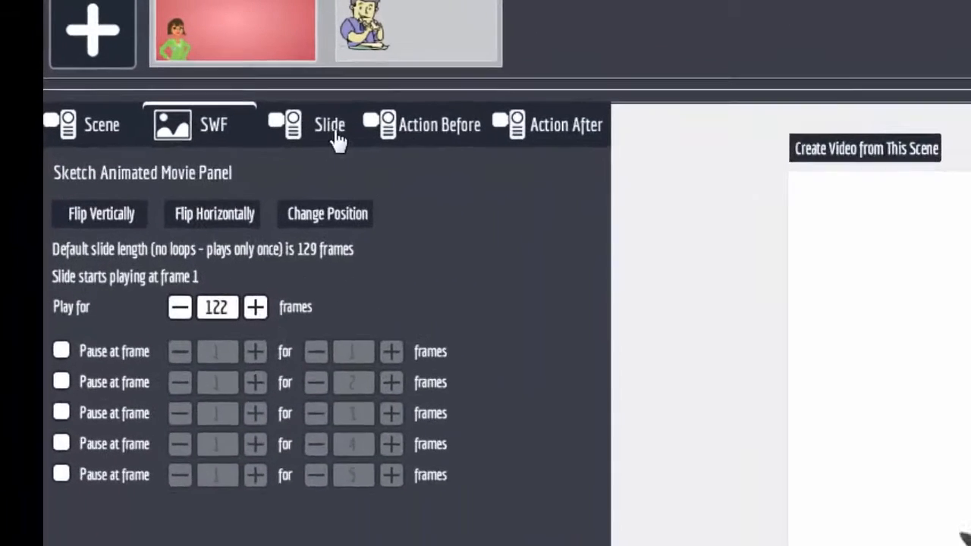
Replace the name in the slide animation's Text Area 3 with the presenter's first name.
click(167, 69)
click(584, 238)
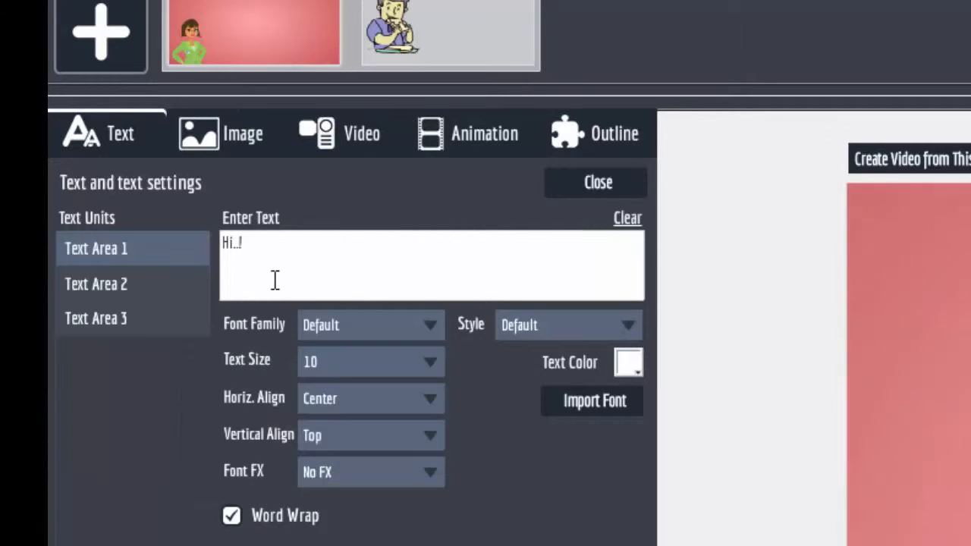
click(134, 285)
click(116, 316)
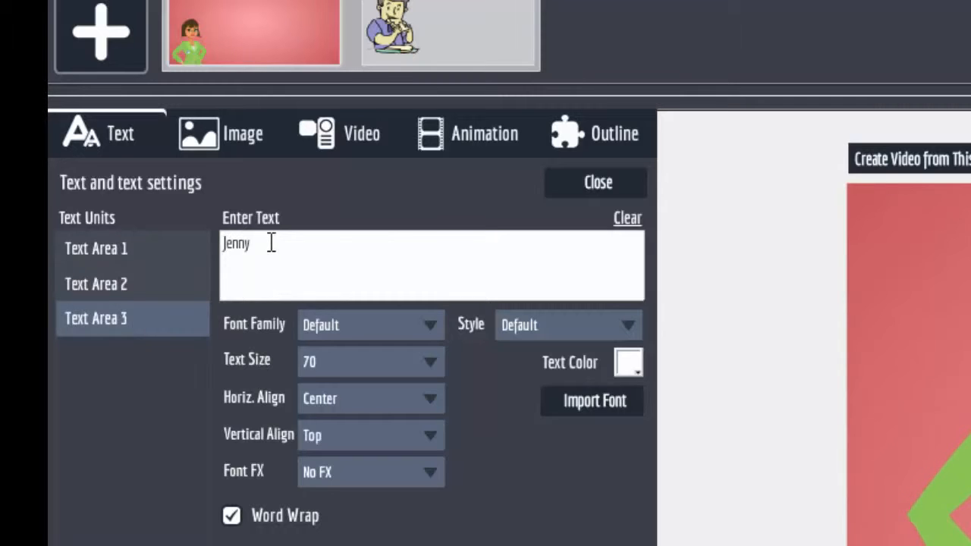
double_click(236, 243)
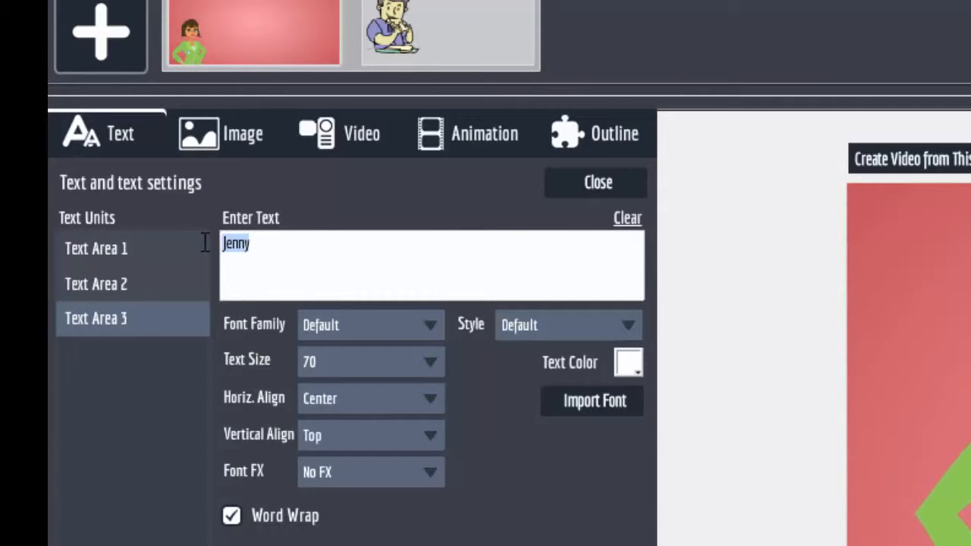
text(Barbara)
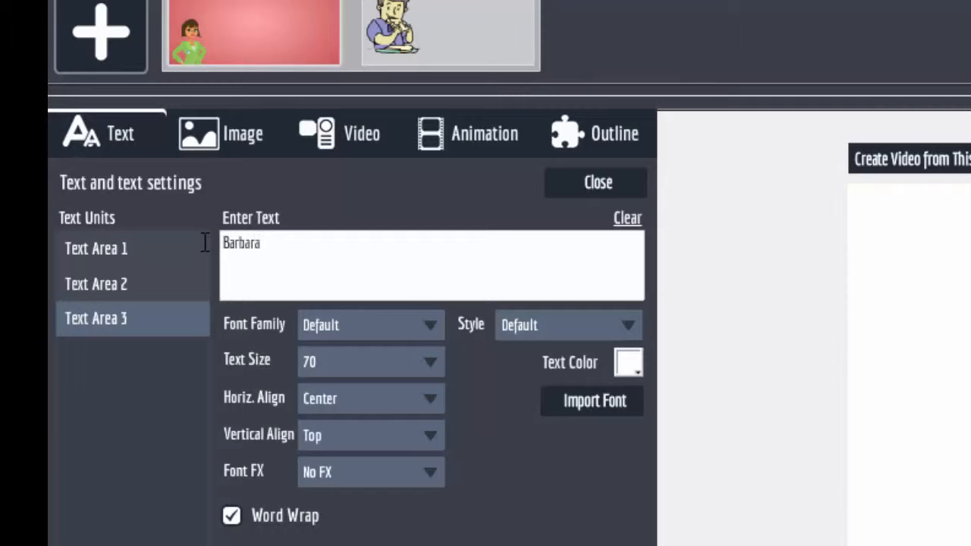
click(113, 286)
click(348, 241)
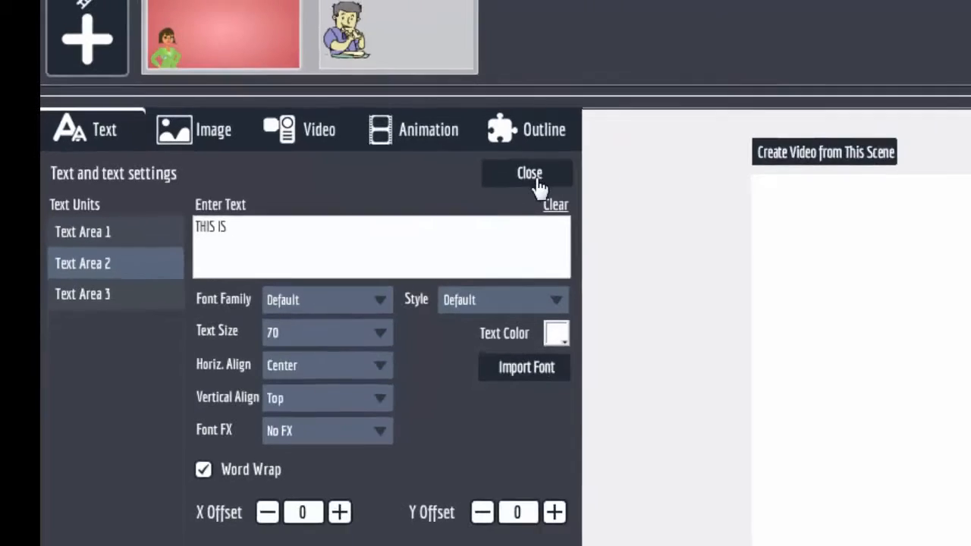
click(598, 182)
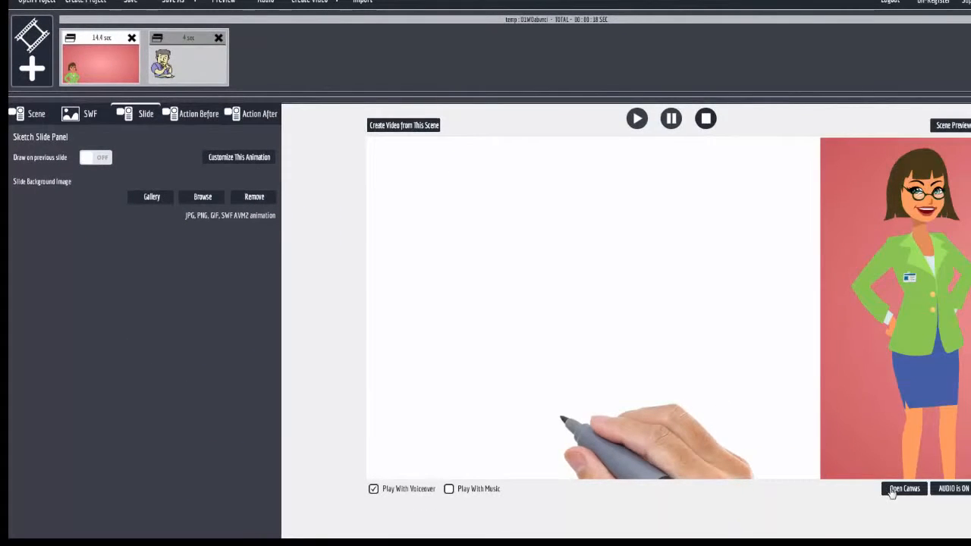
Open the canvas and select the businesswoman slide and its end-position copy.
click(893, 489)
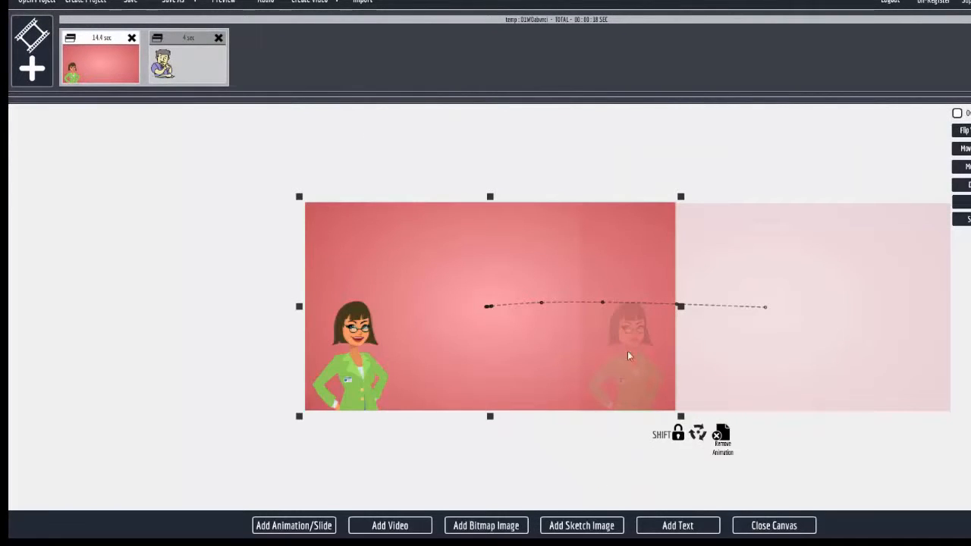
click(460, 356)
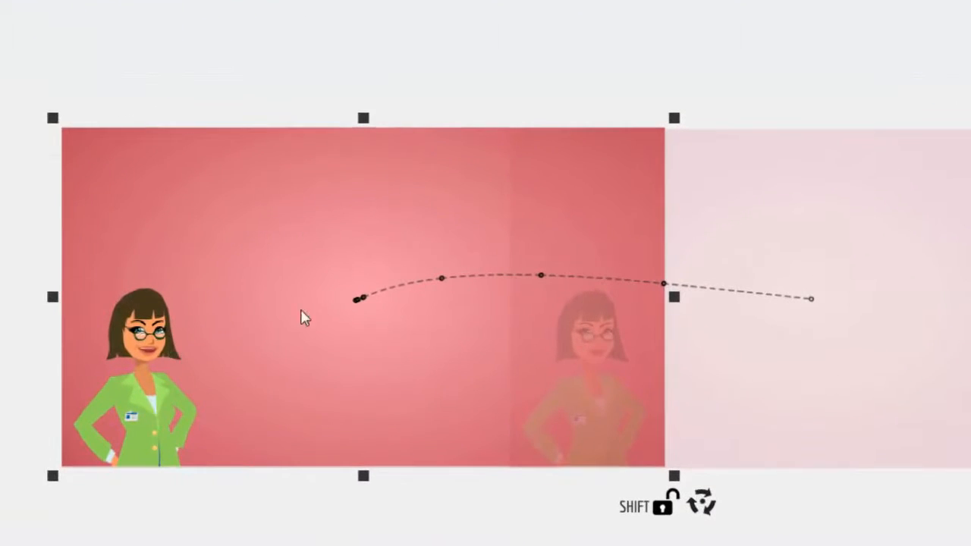
click(887, 364)
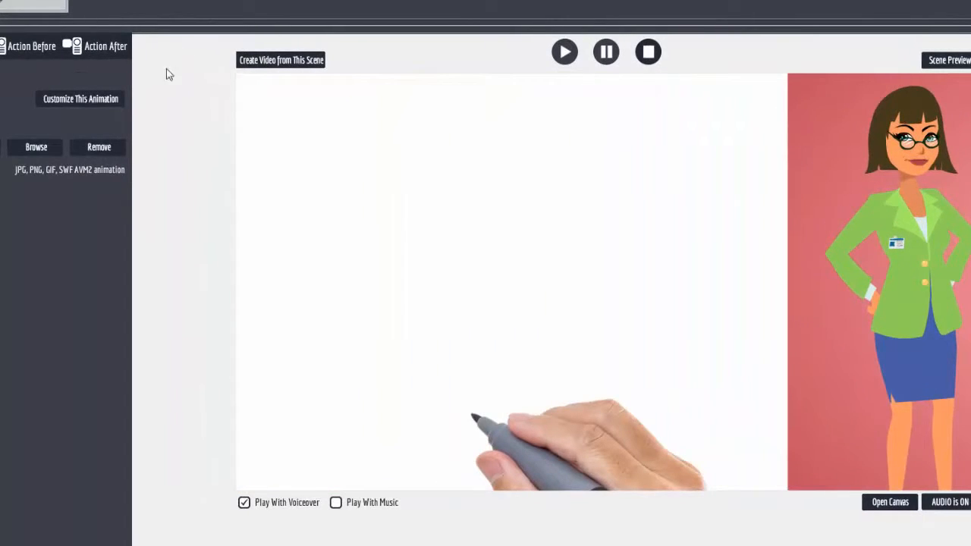
Preview the character scene, then add a new blank sketch scene.
click(960, 62)
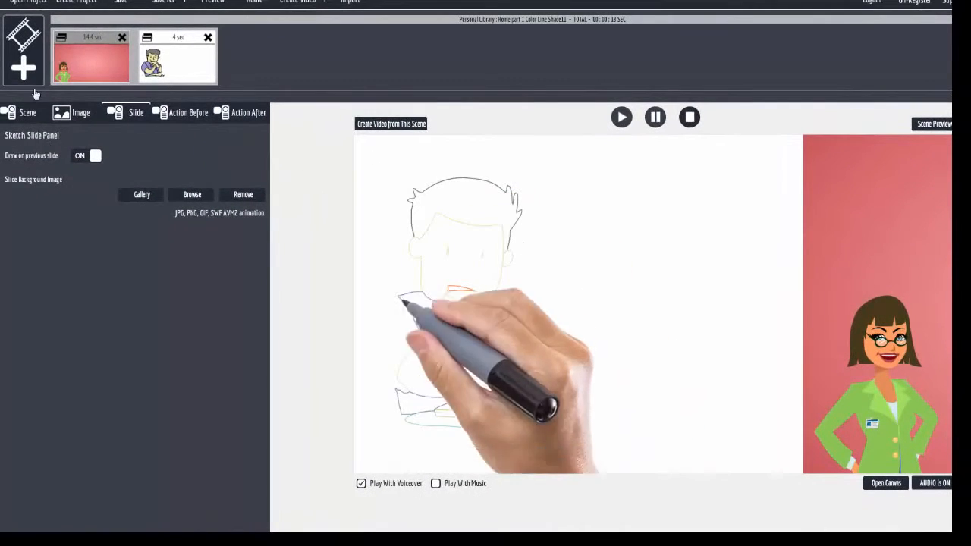
click(23, 68)
click(429, 261)
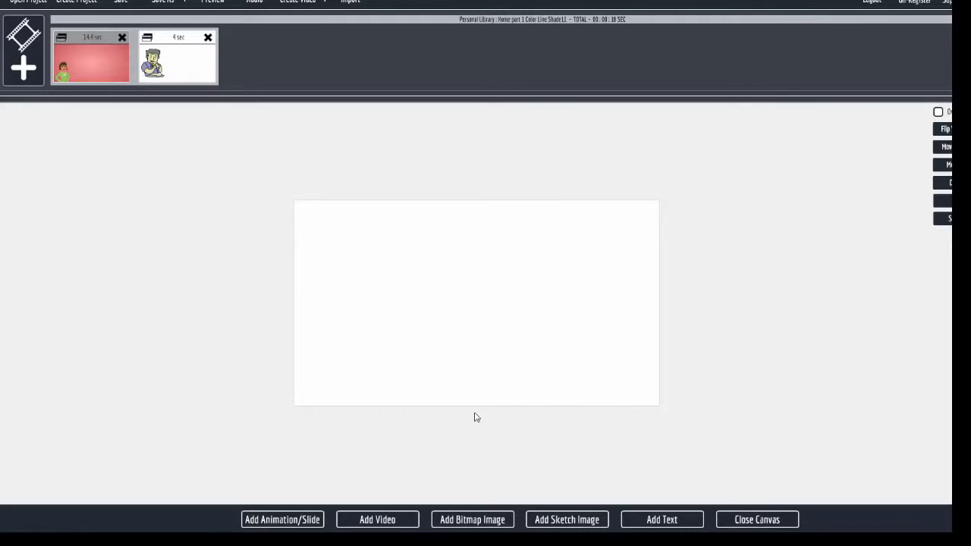
Import tree image 003 from J: > Explaindio Stuff > Monthly Images with Don't Sketch enabled.
click(472, 520)
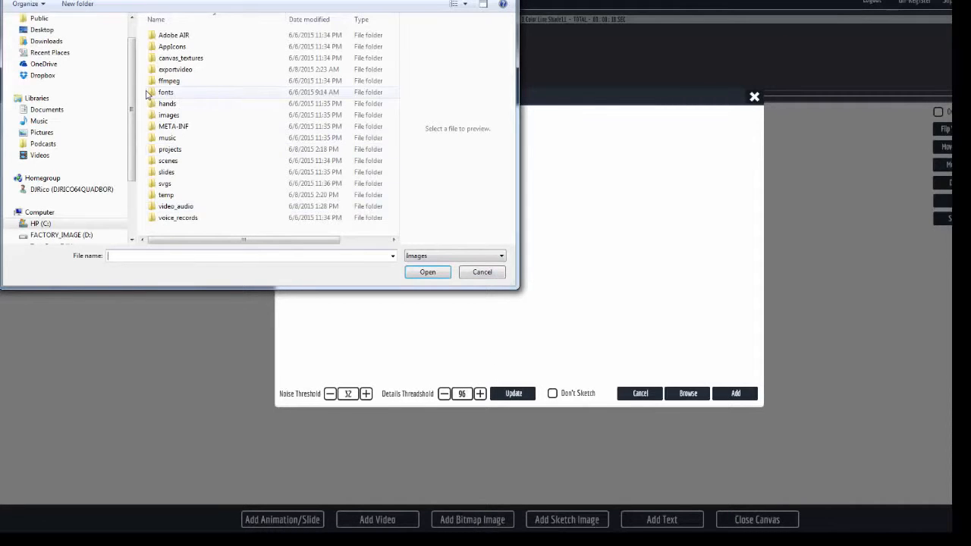
scroll(68, 152, down, 3)
click(53, 154)
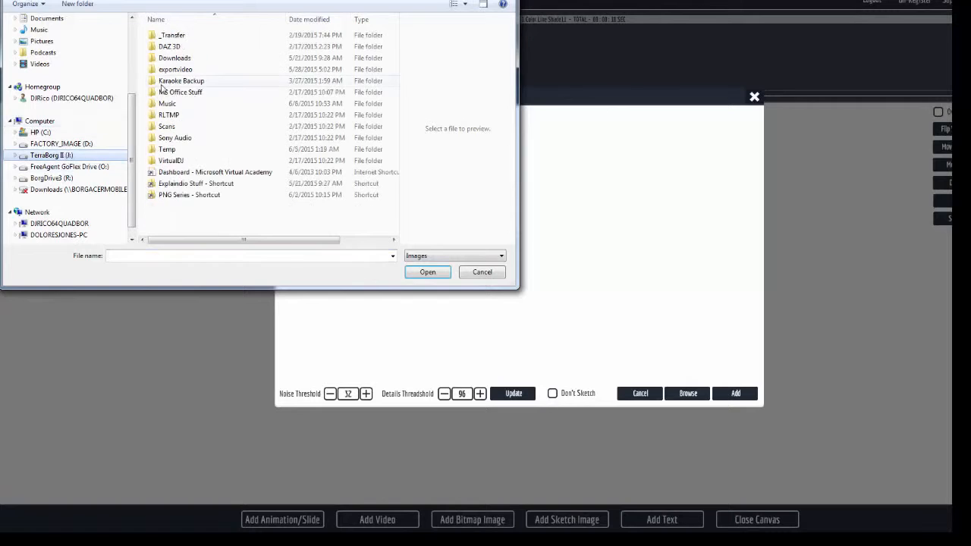
double_click(190, 184)
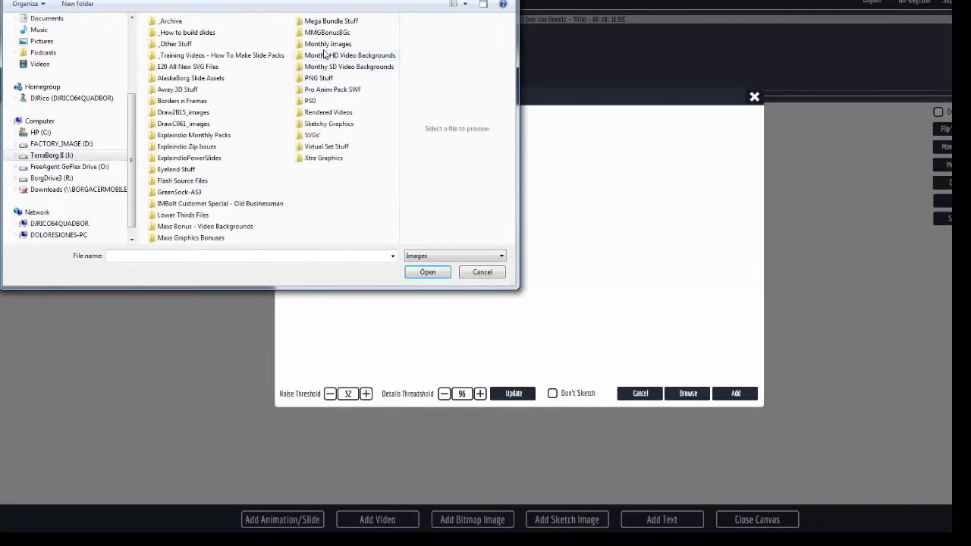
double_click(326, 44)
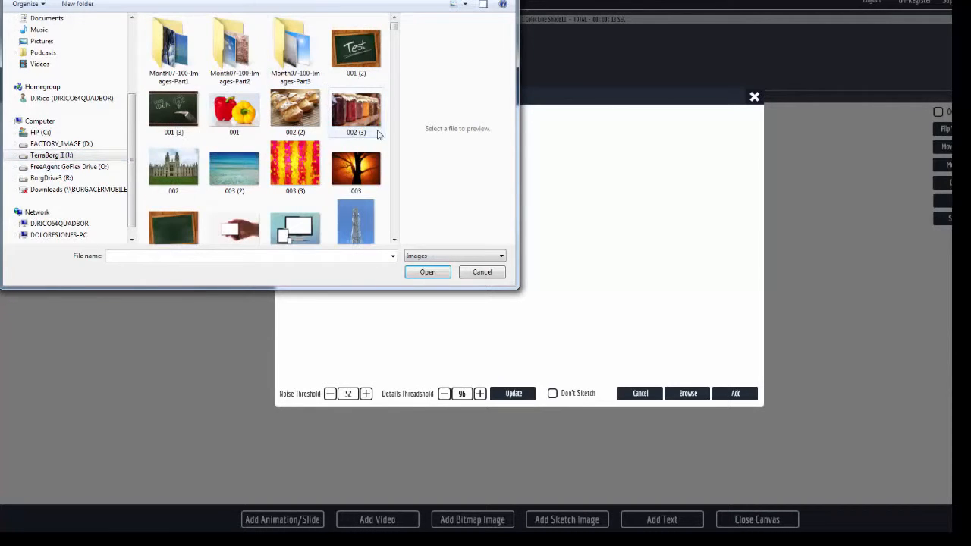
click(356, 169)
click(427, 271)
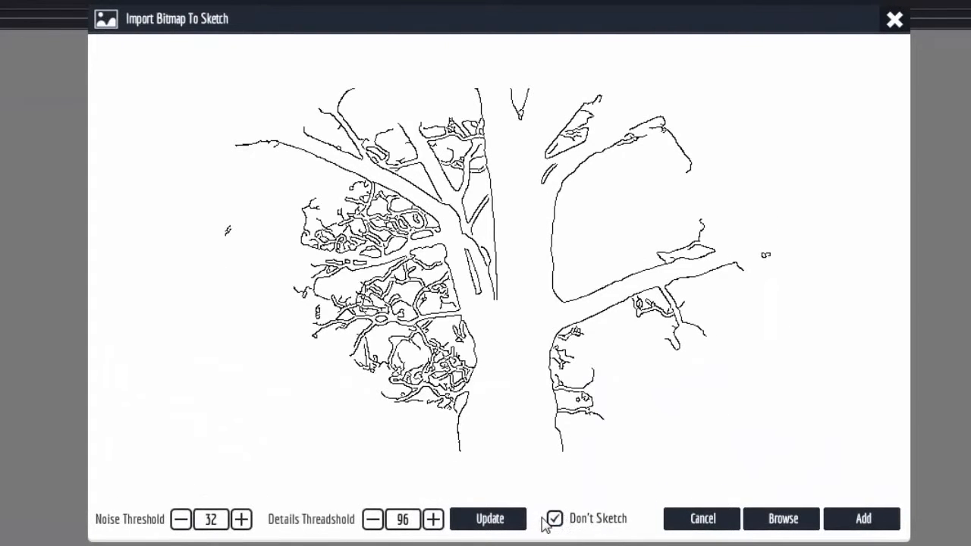
Add the sunset tree photo to the canvas and scale it to full screen.
click(877, 524)
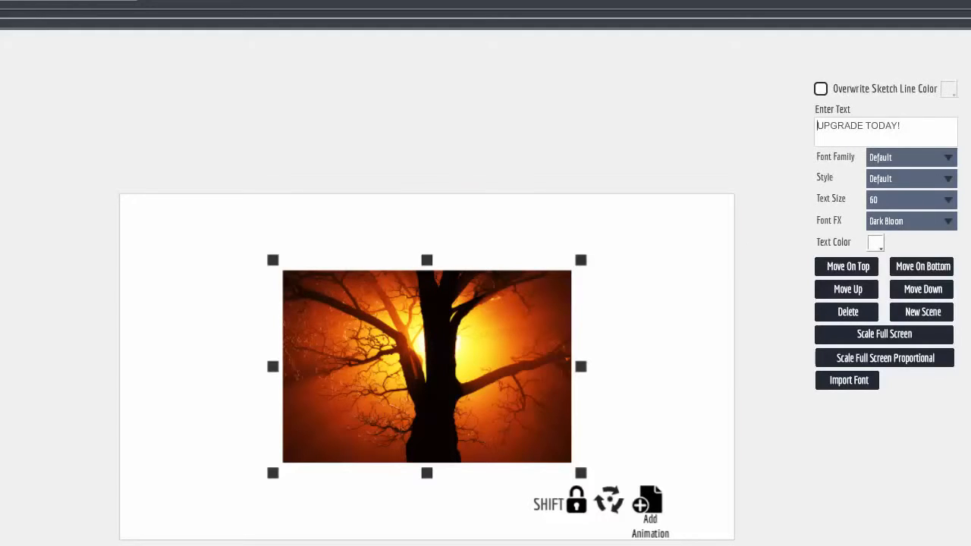
click(884, 334)
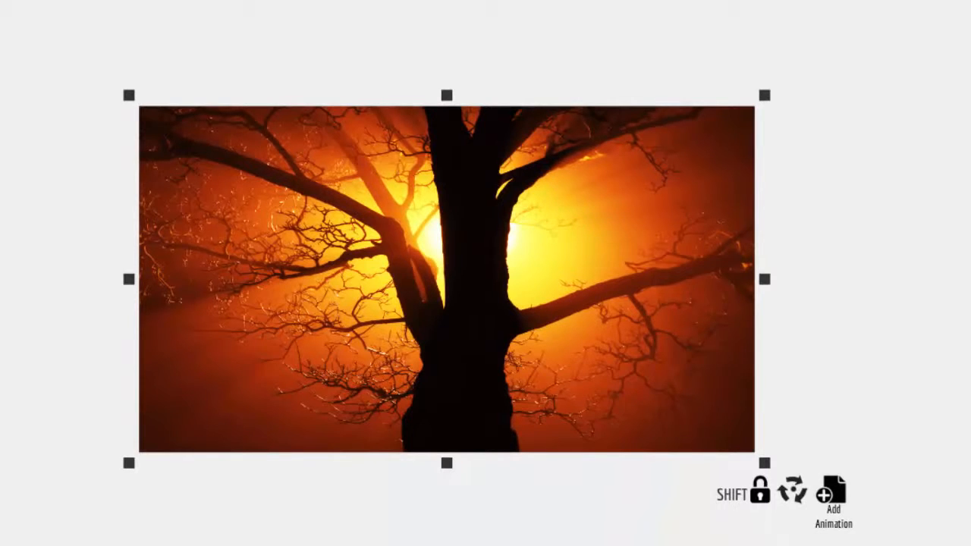
Import the 'hi' Flash animation from images > Character Businesswoman2 for the tree scene.
click(241, 543)
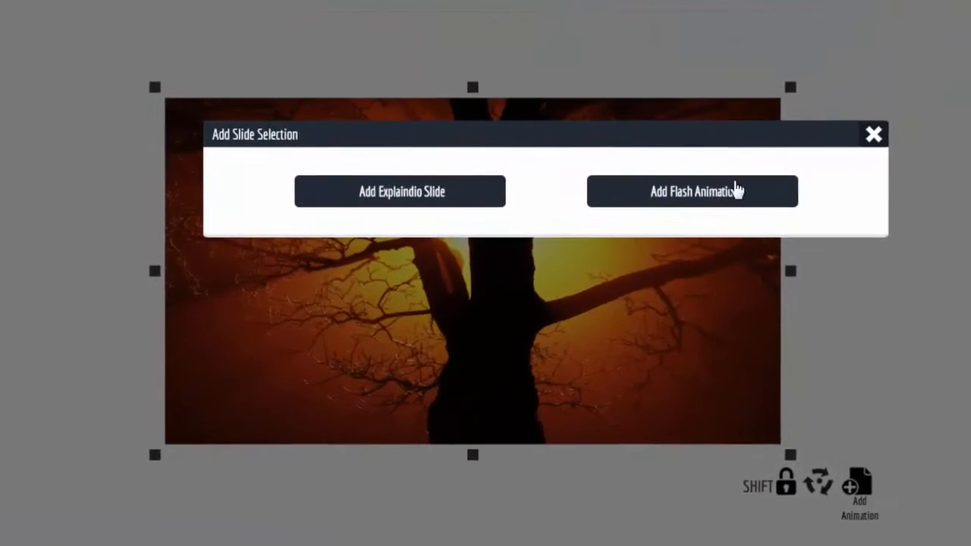
click(872, 80)
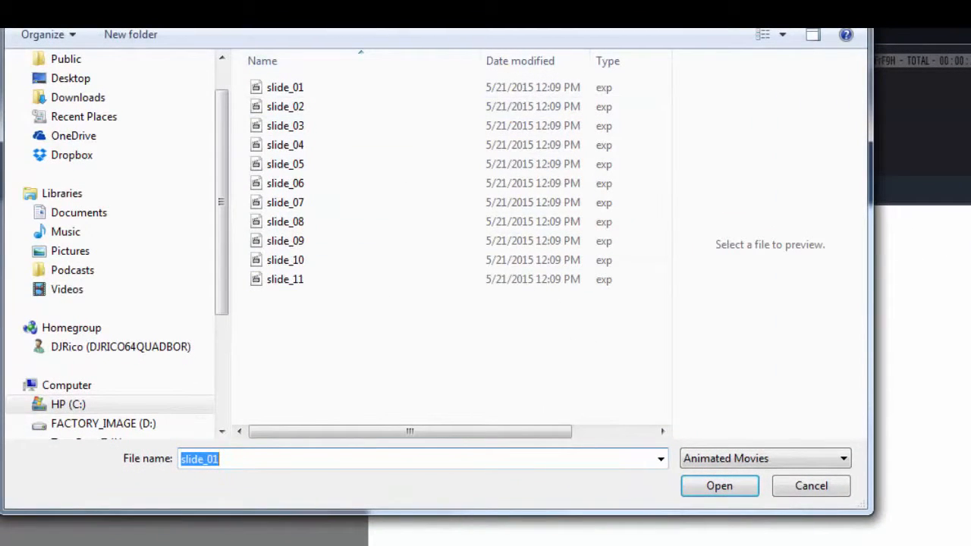
click(332, 15)
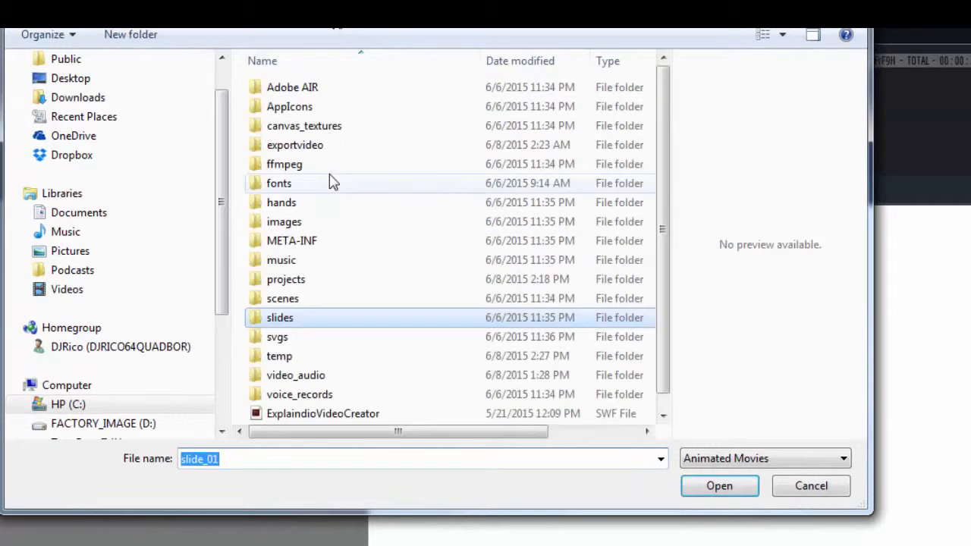
double_click(291, 223)
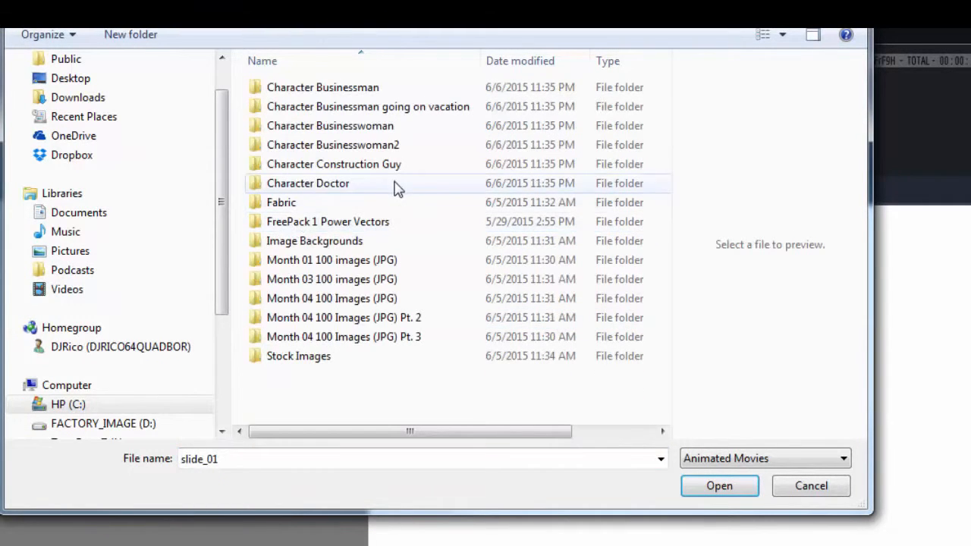
click(339, 148)
double_click(340, 148)
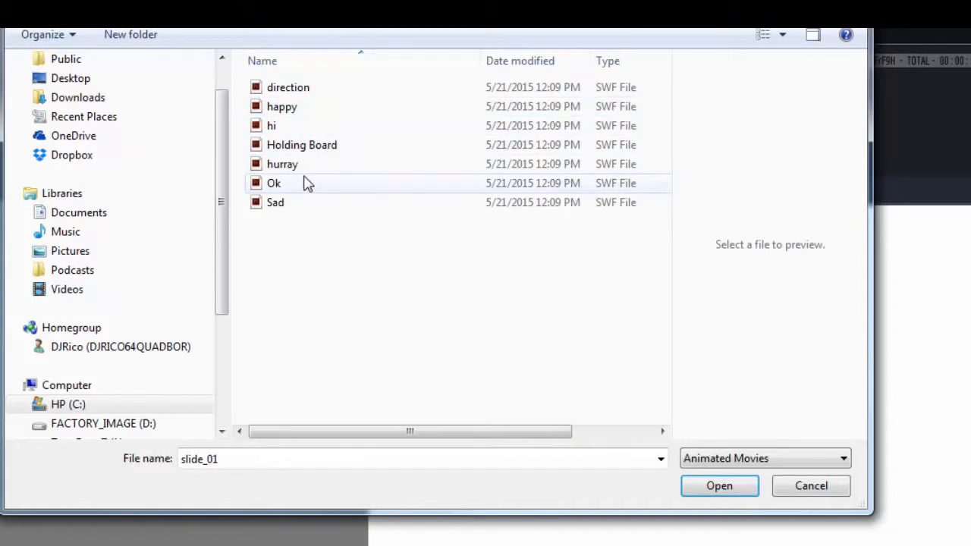
click(270, 128)
click(721, 486)
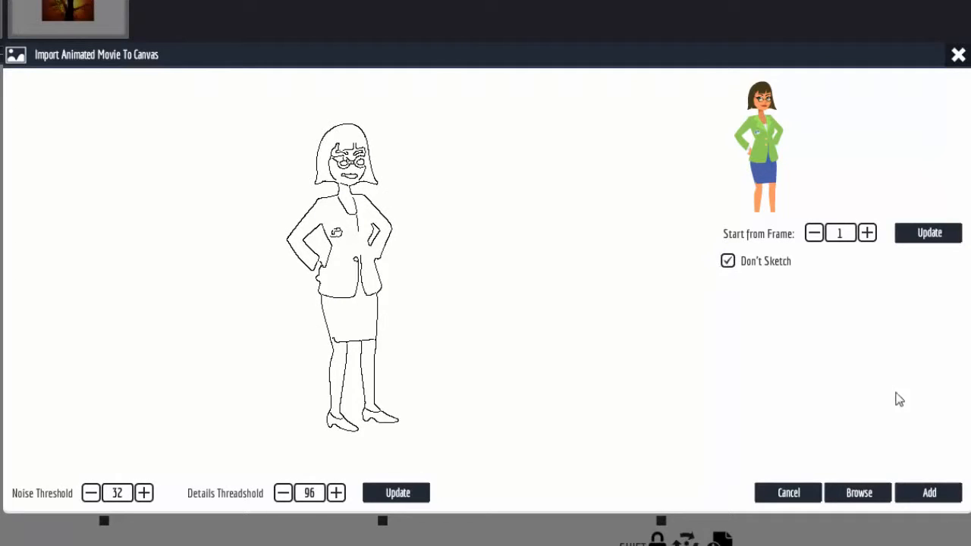
Add the businesswoman to the scene, enlarged and placed at the left of the tree photo.
click(940, 489)
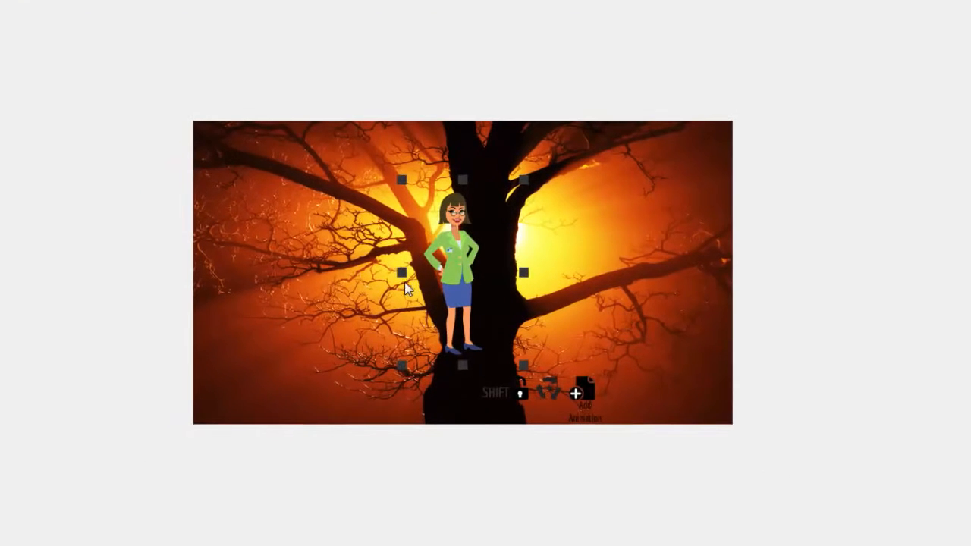
drag(455, 254, 297, 255)
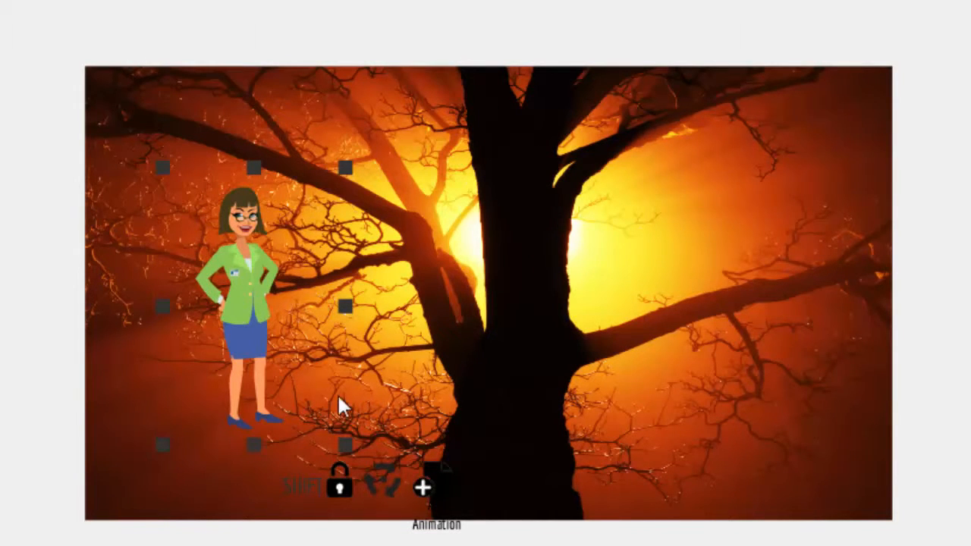
drag(241, 307, 220, 284)
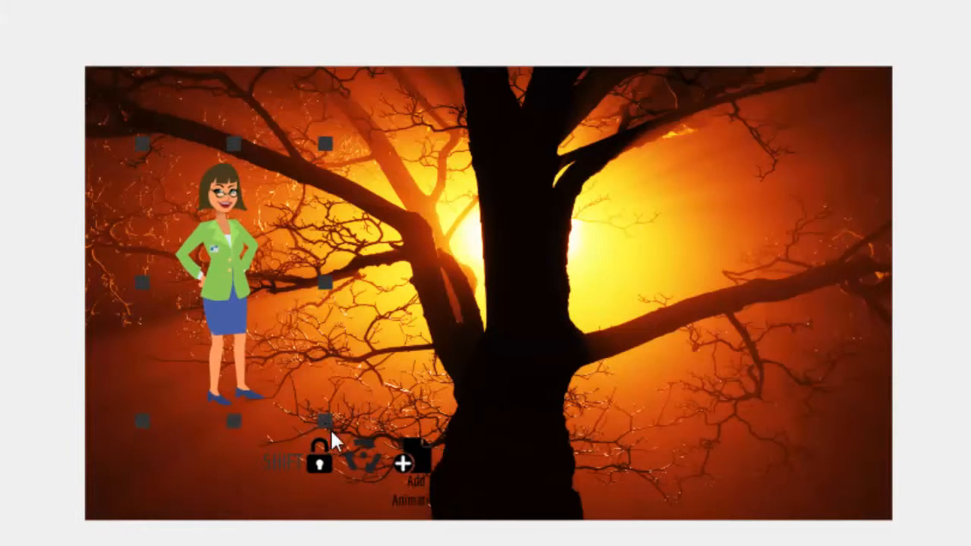
drag(330, 428, 378, 485)
drag(245, 298, 200, 307)
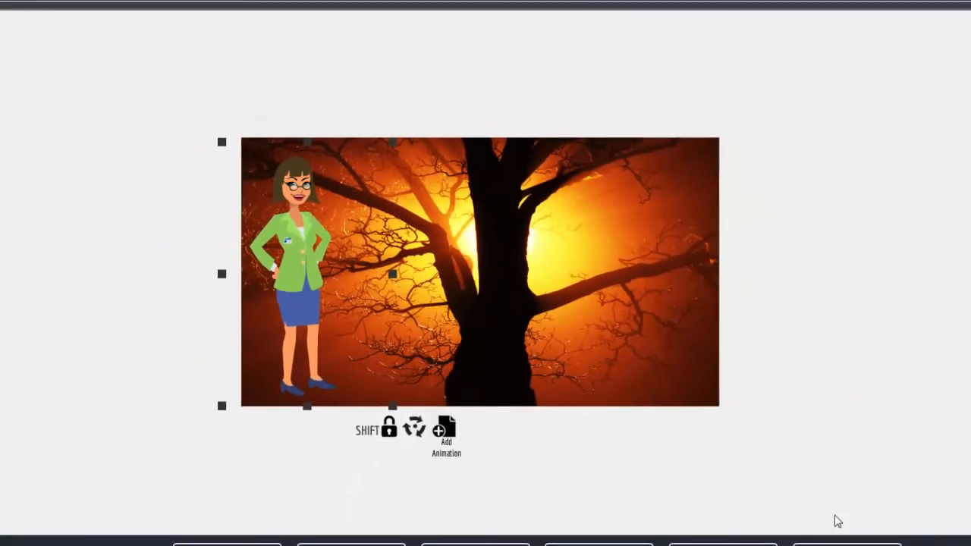
click(818, 531)
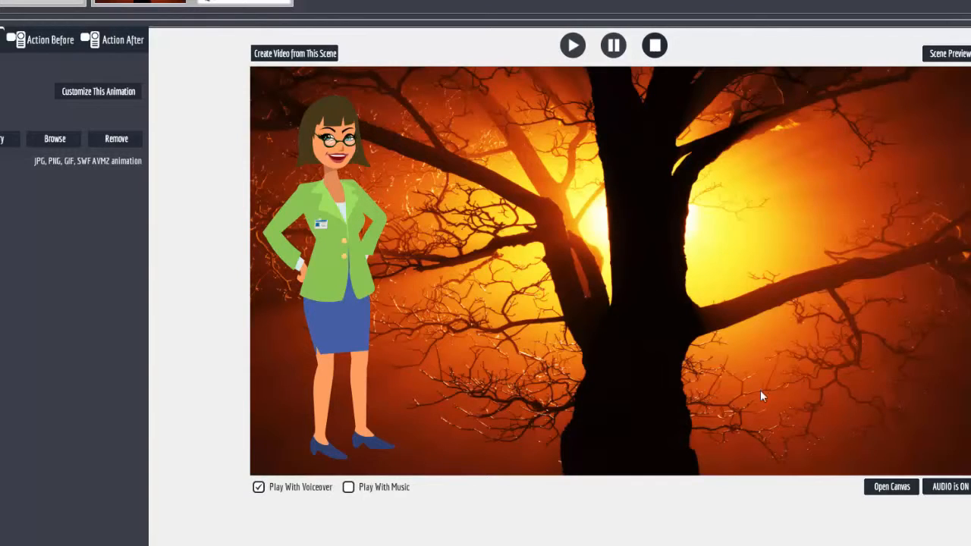
Start the woman off the image's left edge and animate her onto it over 12 frames.
click(892, 487)
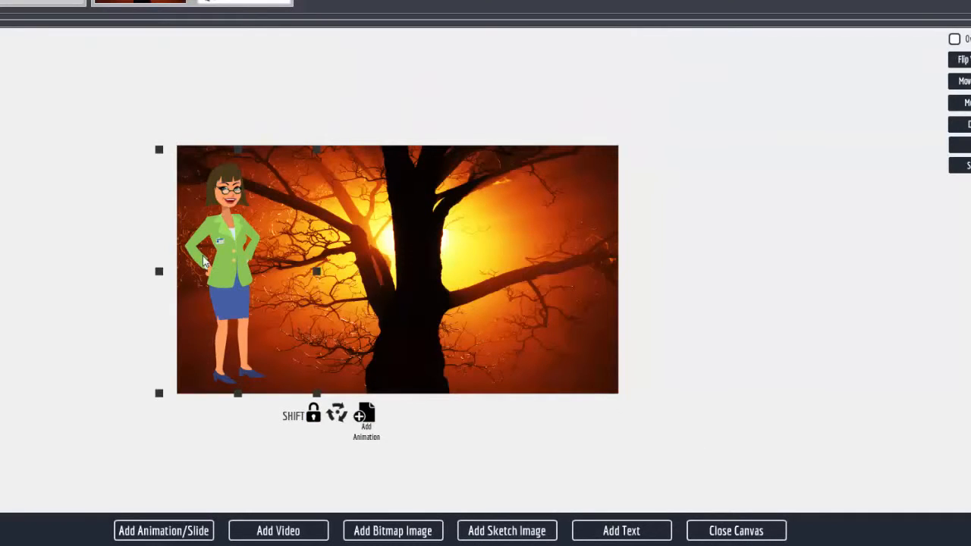
drag(203, 260, 119, 260)
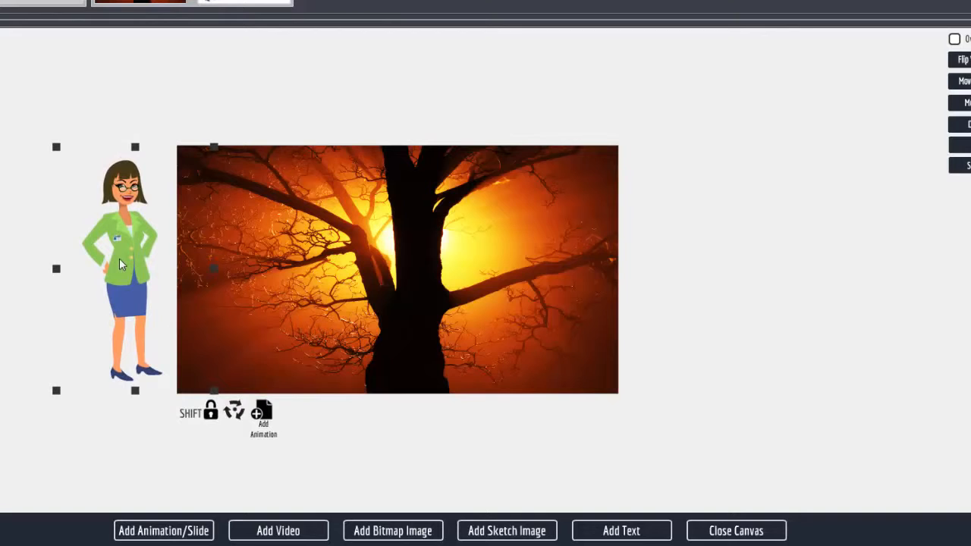
click(265, 413)
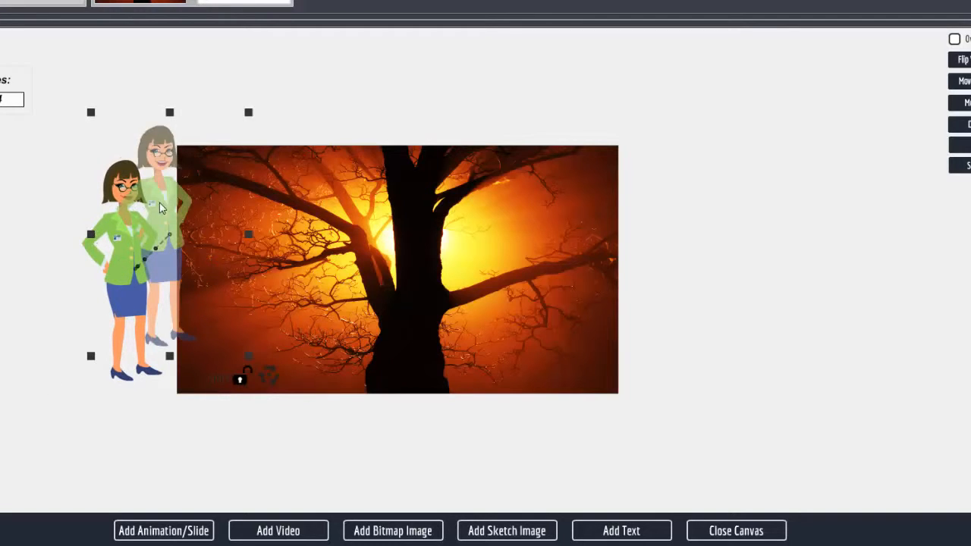
drag(155, 209, 220, 243)
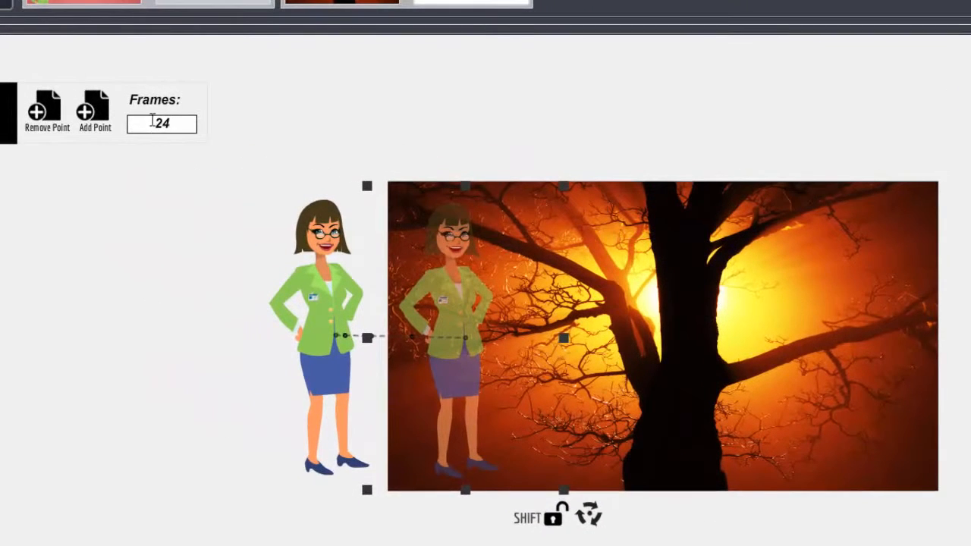
drag(173, 128, 151, 123)
text(12)
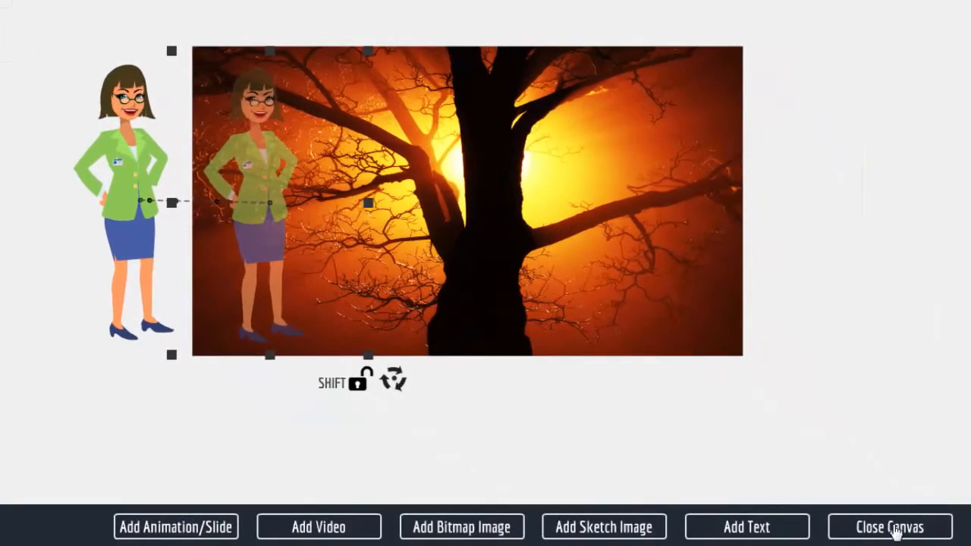
click(899, 529)
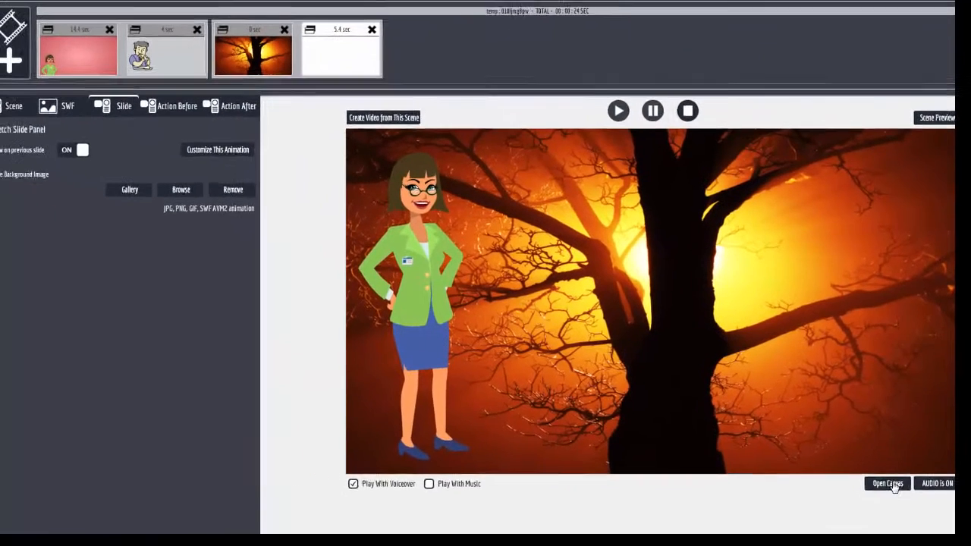
Enlarge the woman's faded end-position copy and move it down-right over the tree photo.
click(877, 470)
click(341, 335)
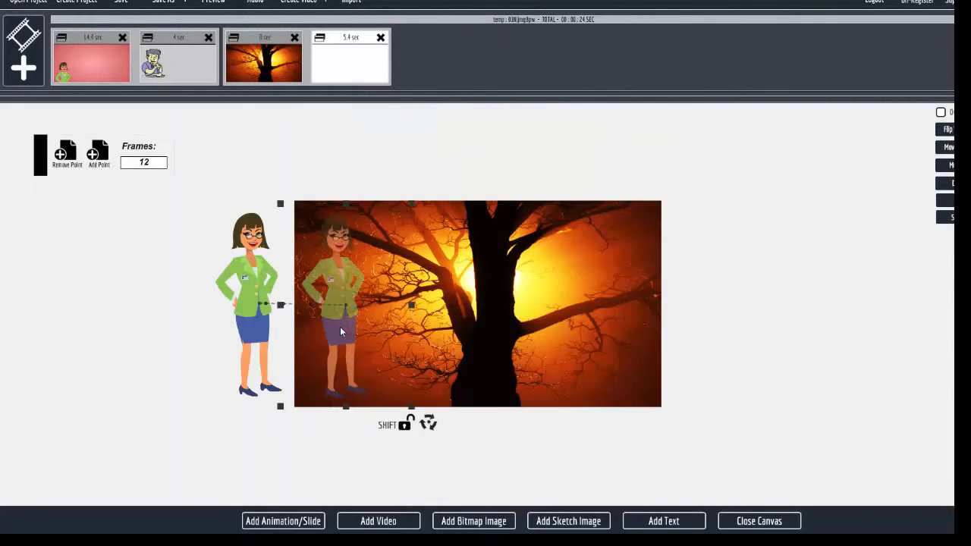
drag(412, 409, 471, 464)
click(461, 480)
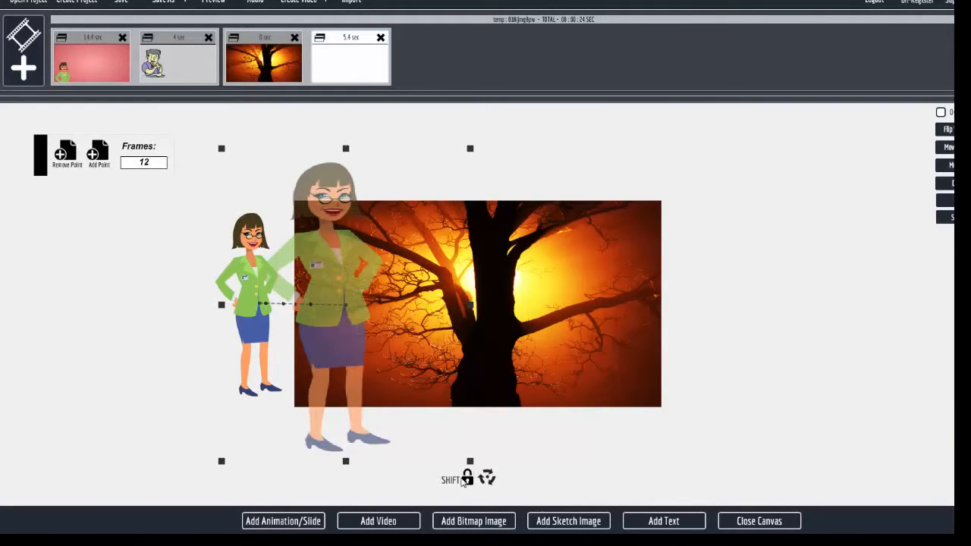
click(466, 479)
mouse_move(471, 463)
mouse_down()
mouse_move(449, 463)
mouse_move(458, 475)
mouse_up()
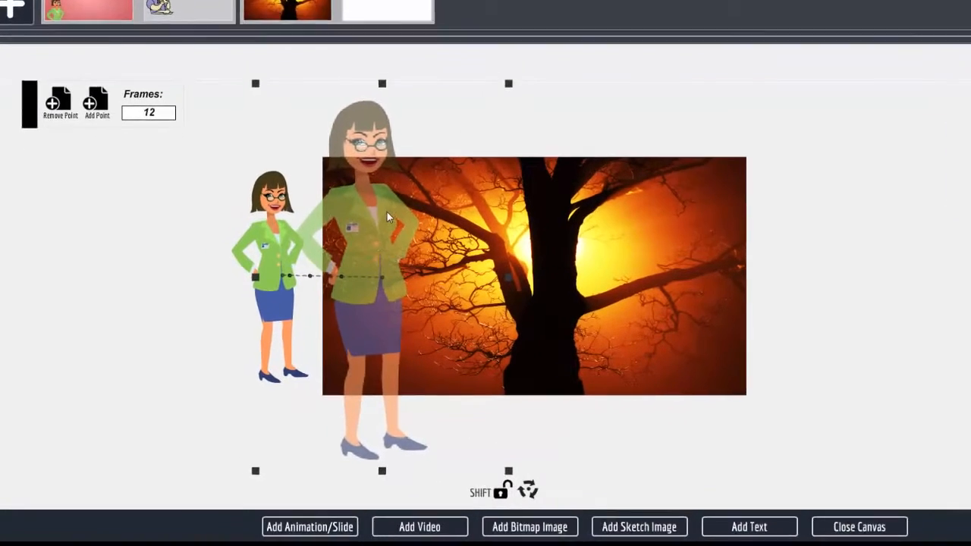
drag(344, 260, 348, 274)
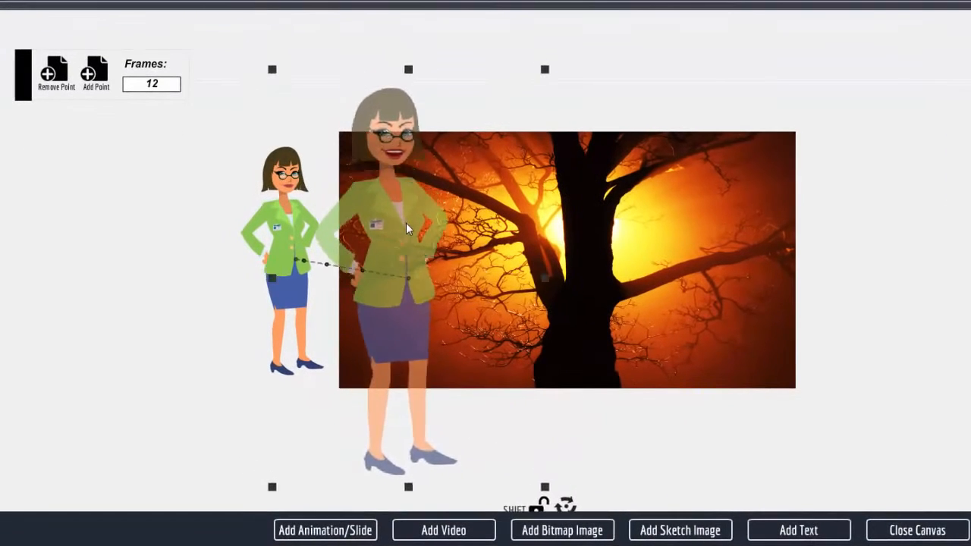
drag(405, 222, 427, 253)
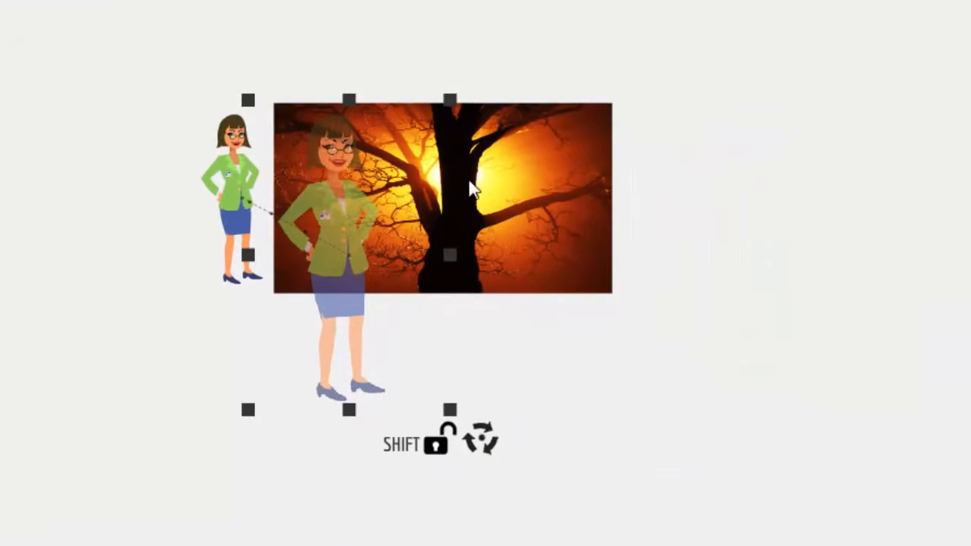
drag(452, 99, 472, 84)
drag(318, 224, 338, 233)
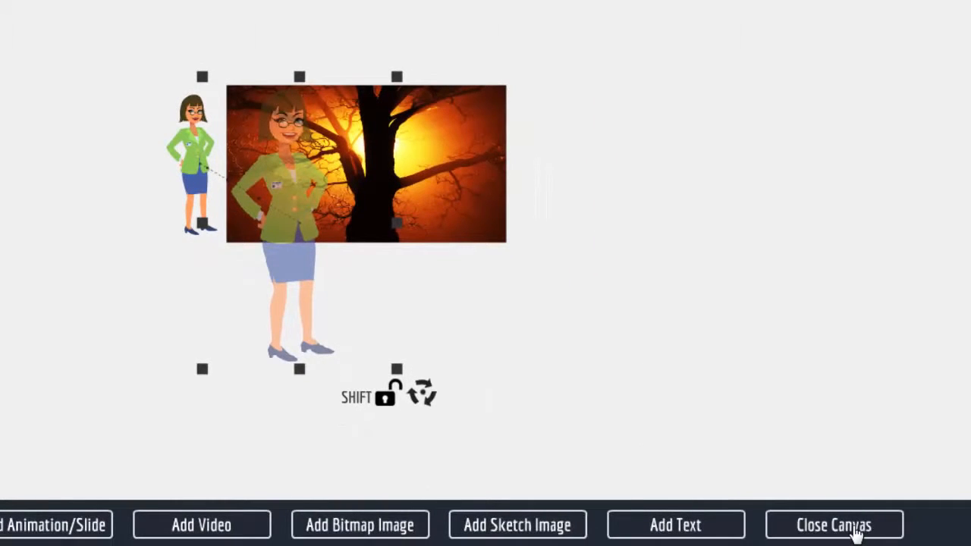
click(849, 531)
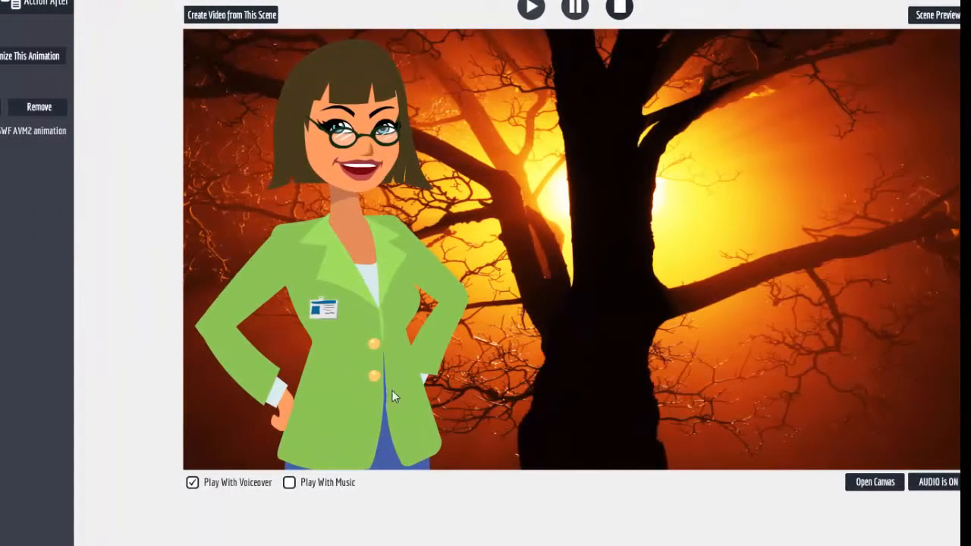
Bring up the Explaindio slide library from the tree scene's canvas.
click(872, 485)
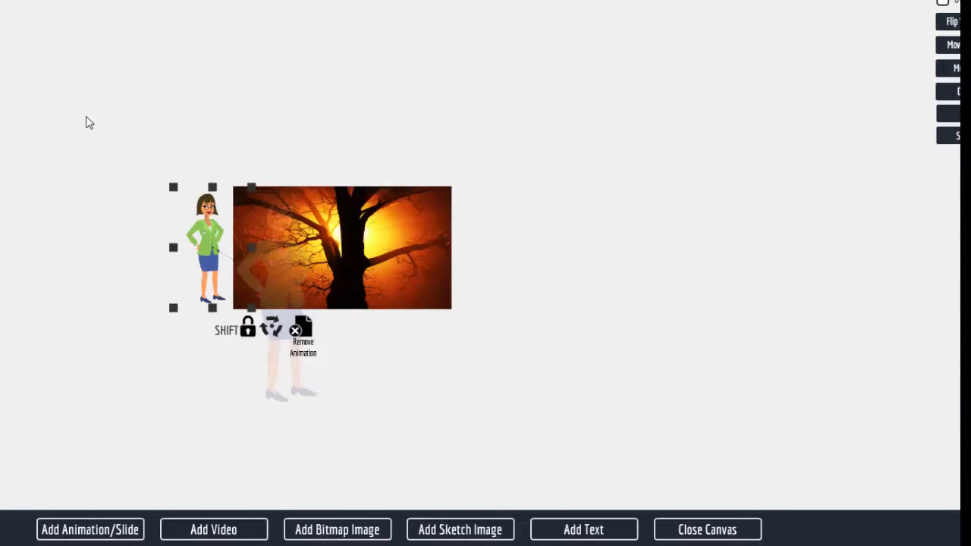
click(95, 529)
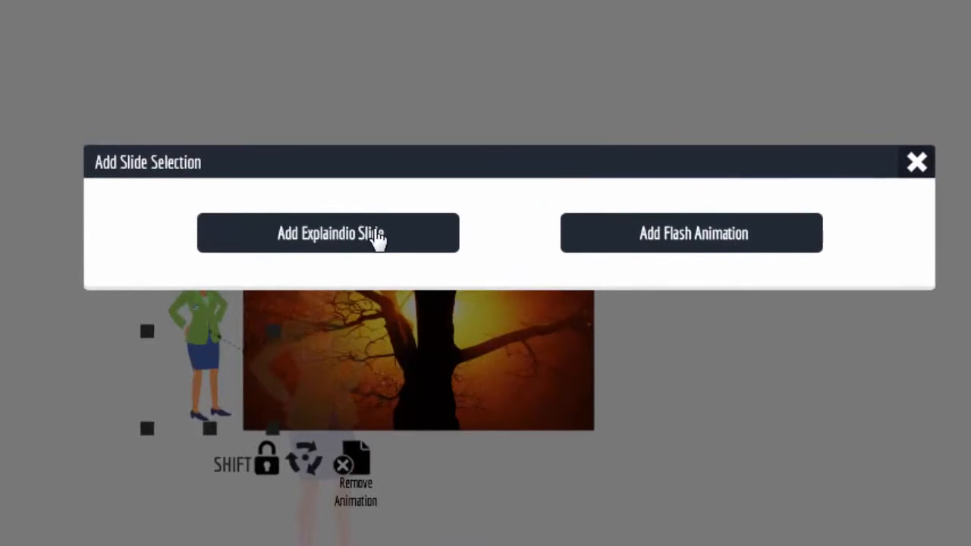
click(377, 237)
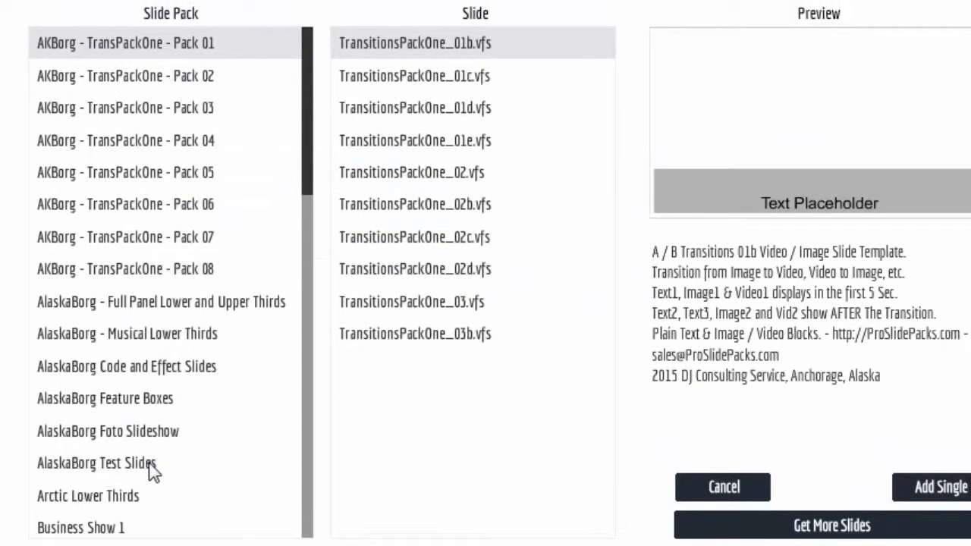
Preview Arctic Lower Thirds slides: Full Lower Panel with Hand v1/v2 and Graphic 02, 07, 09, 10.
click(101, 499)
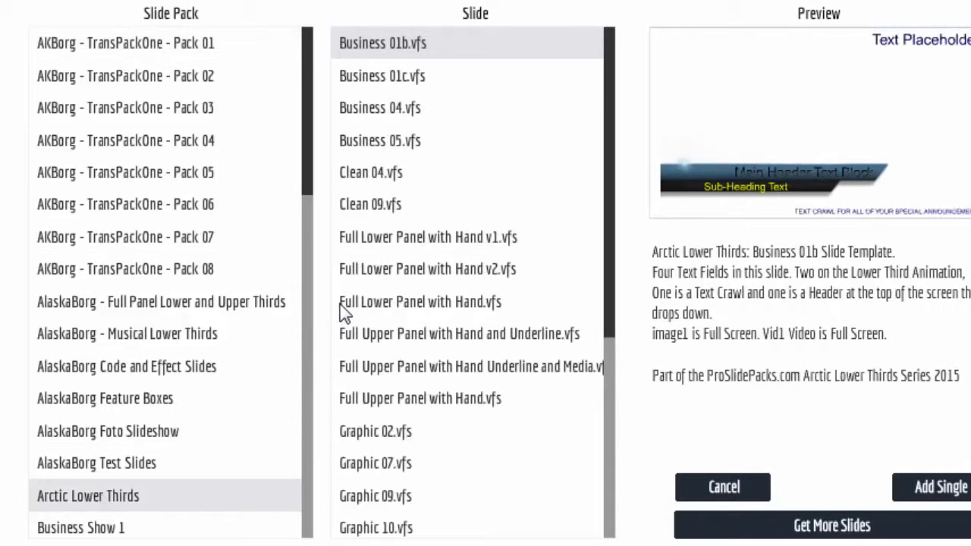
click(419, 234)
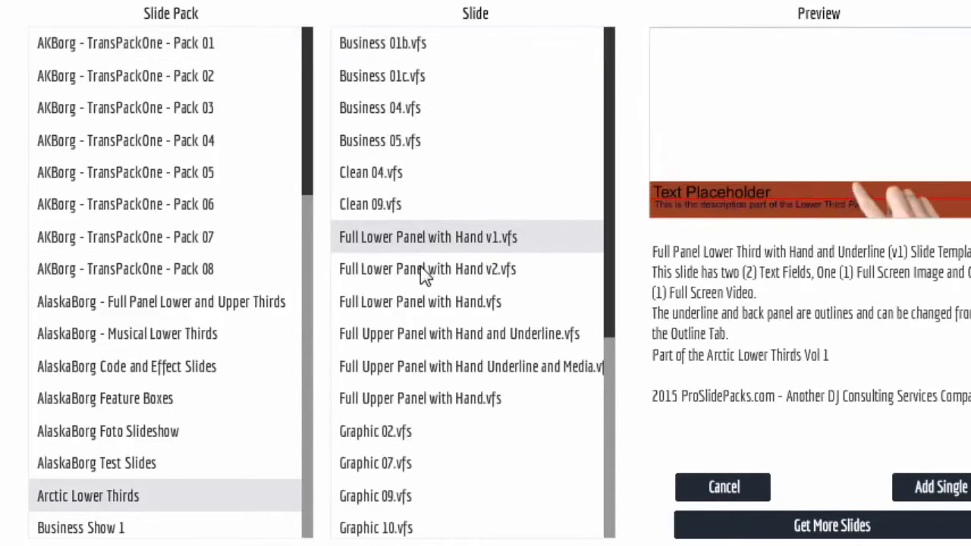
click(423, 273)
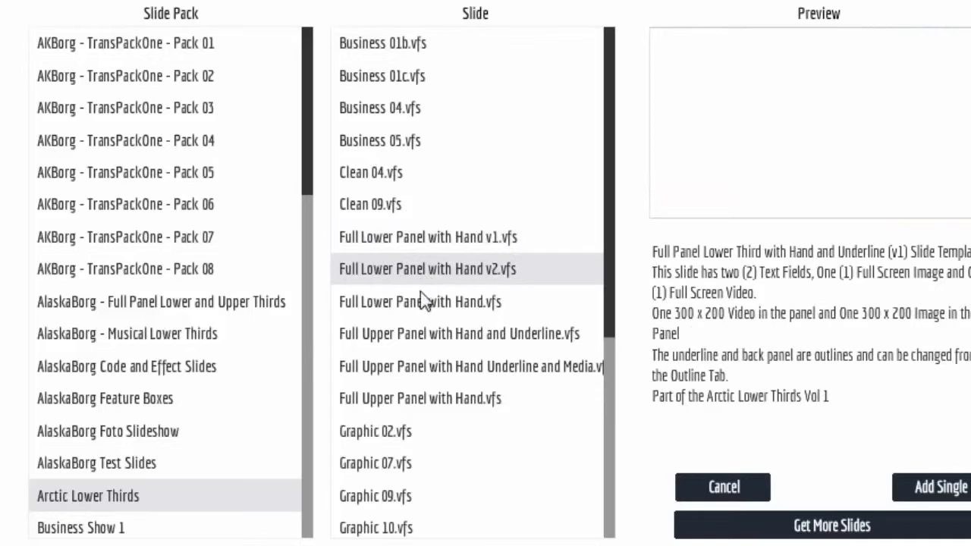
click(396, 437)
scroll(531, 427, down, 3)
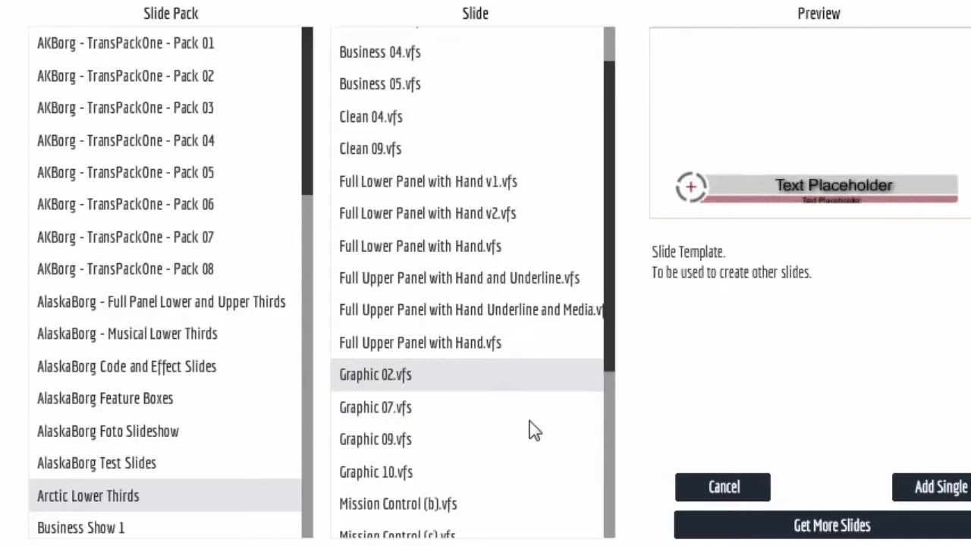
click(391, 389)
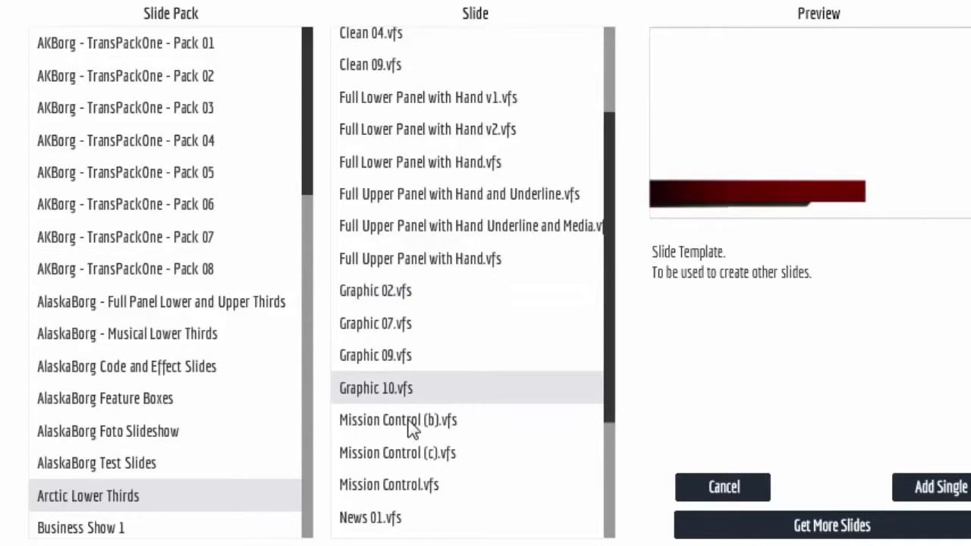
click(384, 357)
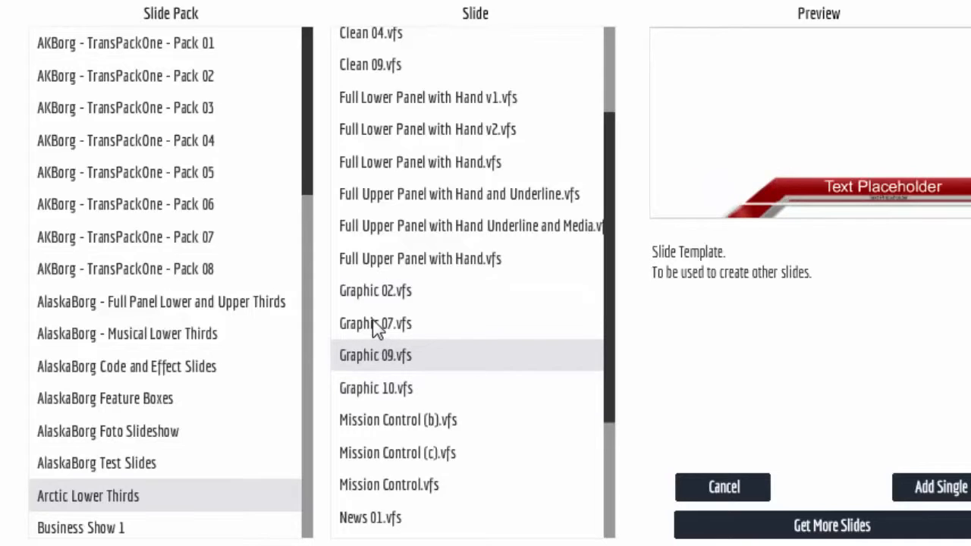
click(374, 323)
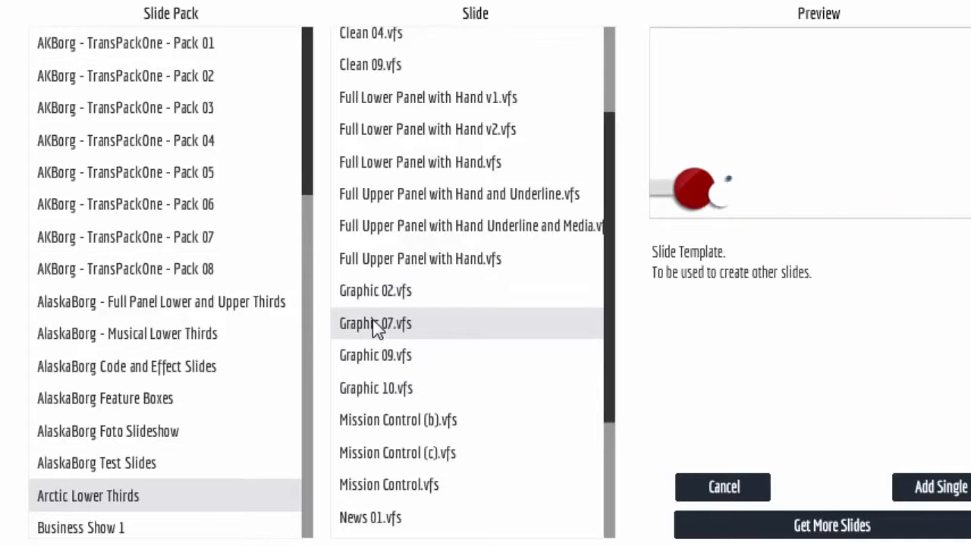
Compare the Mission Control variants and add the grey Mission Control slide.
click(425, 455)
click(399, 491)
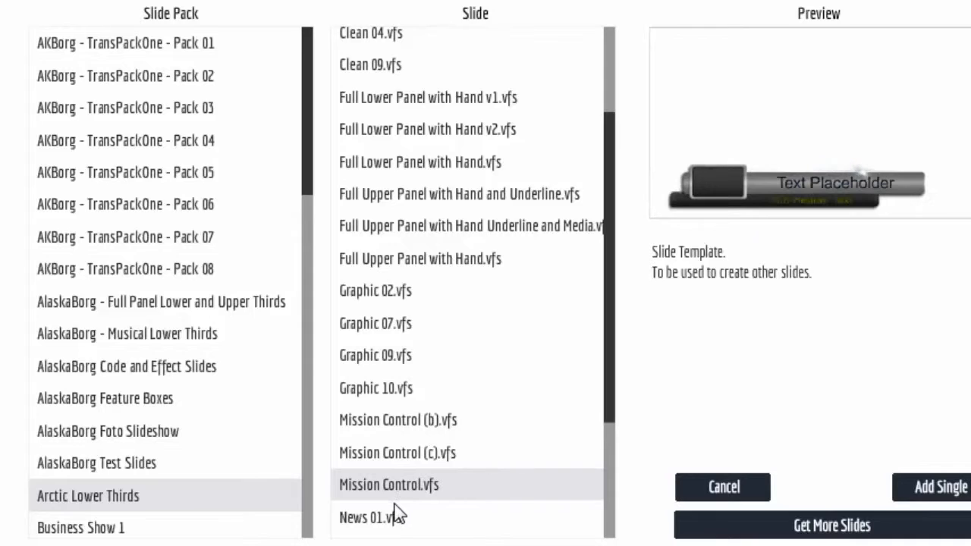
click(418, 457)
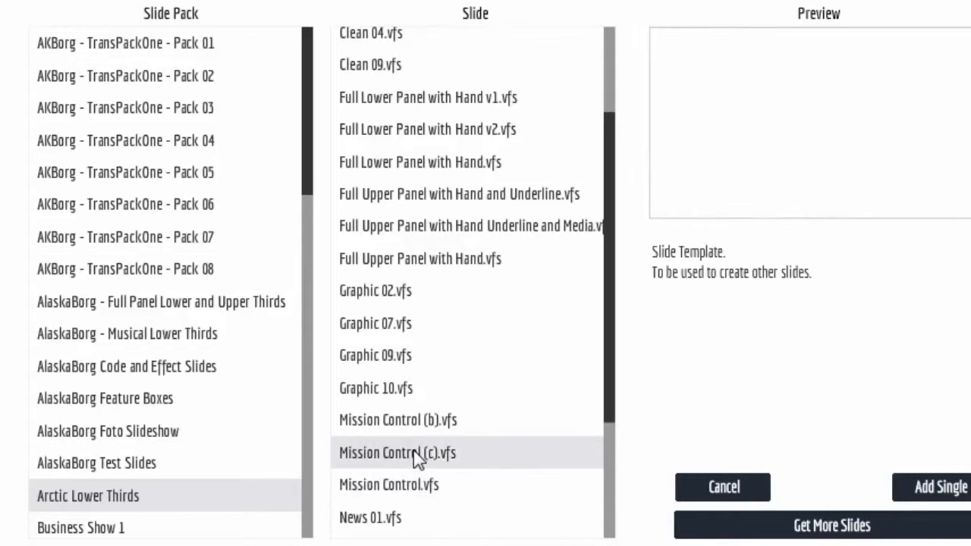
click(411, 488)
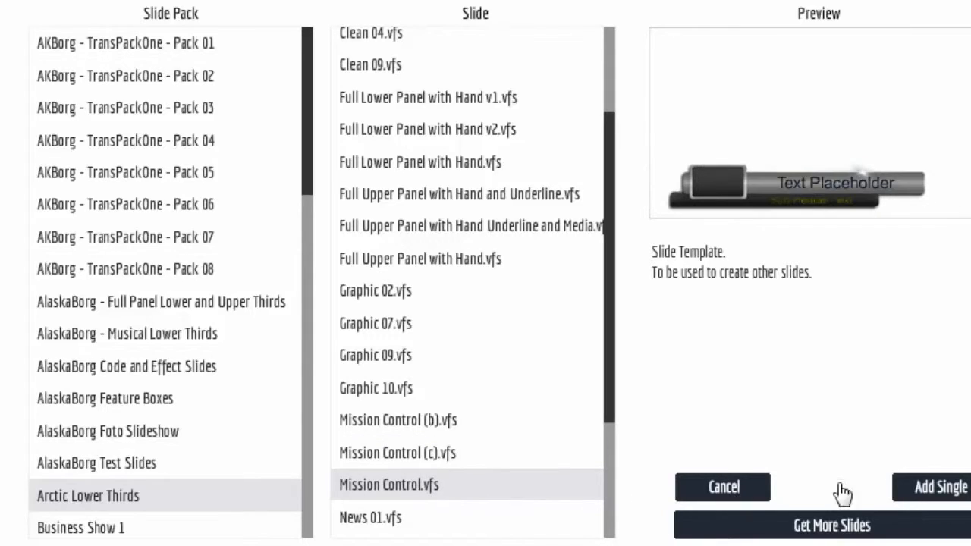
click(962, 493)
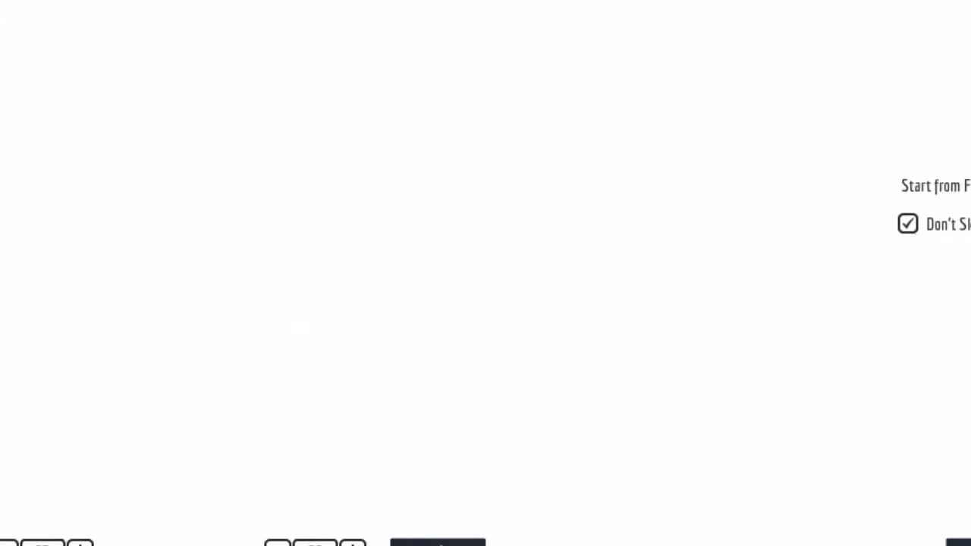
Place the Mission Control slide on the canvas and enlarge its box slightly.
click(899, 481)
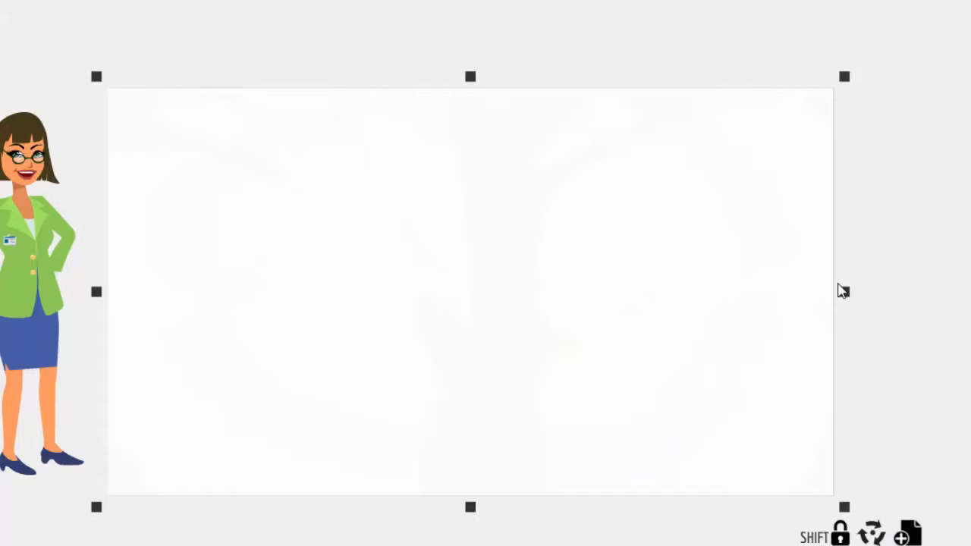
drag(848, 296, 850, 297)
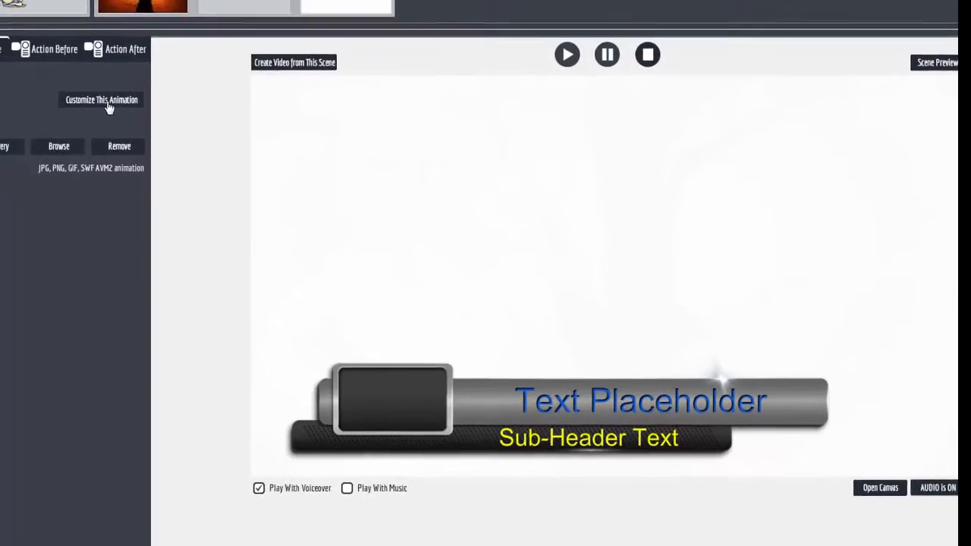
Replace the 'Text Placeholder' headline with the presenter's name.
click(72, 85)
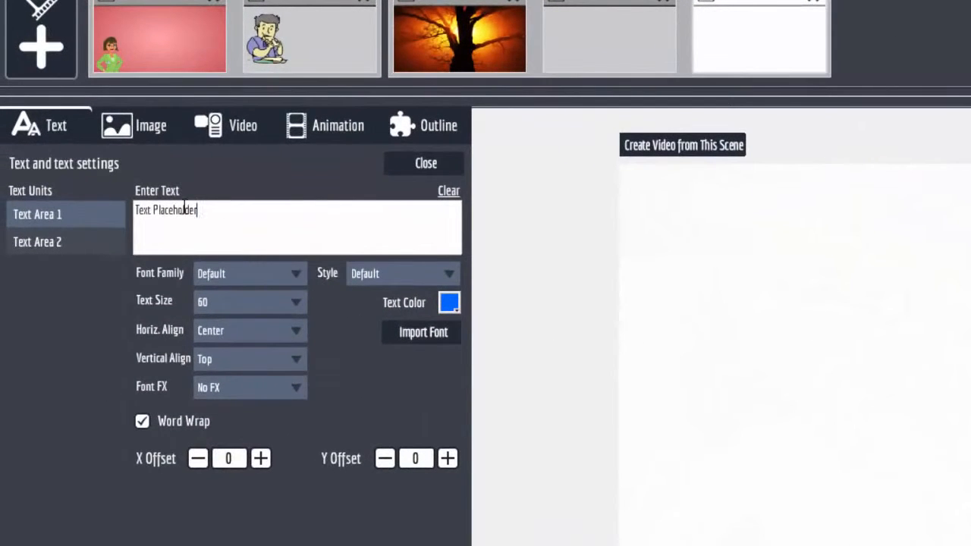
drag(101, 166, 54, 164)
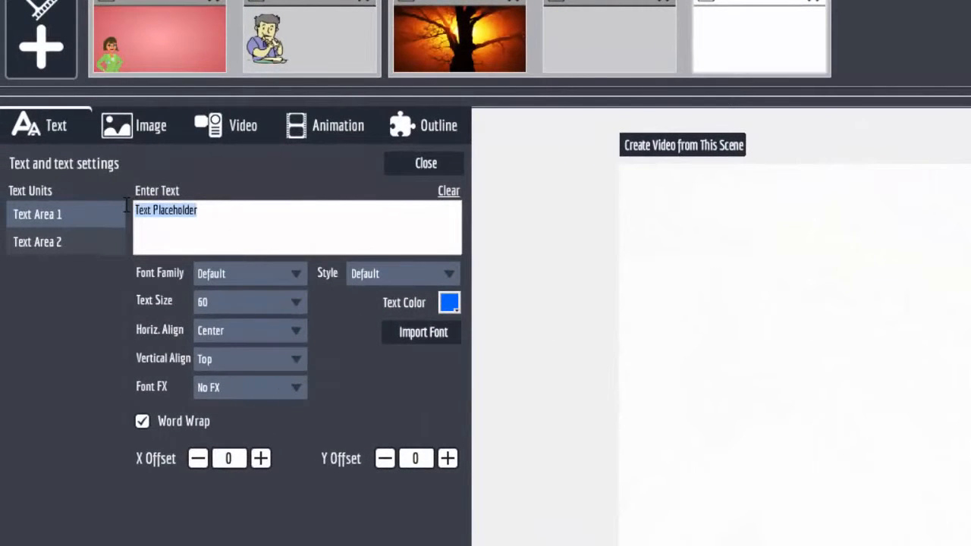
text(Barbara Wright)
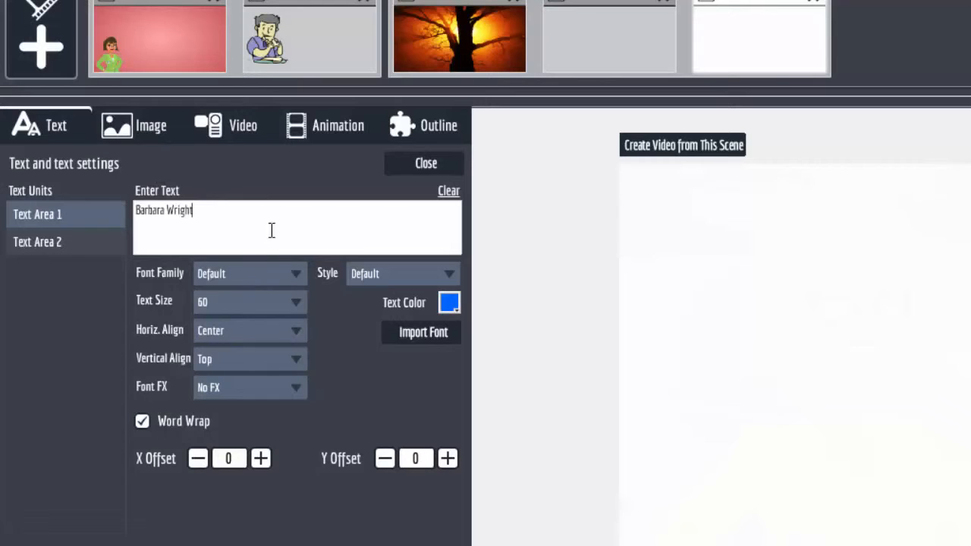
Set the name text to Alfa Slab One in yellow.
click(298, 273)
click(288, 345)
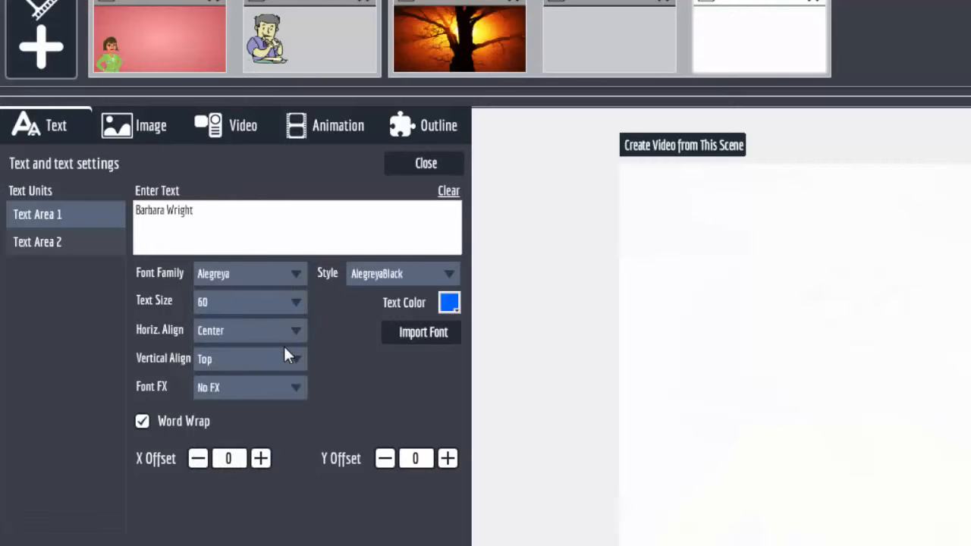
click(296, 273)
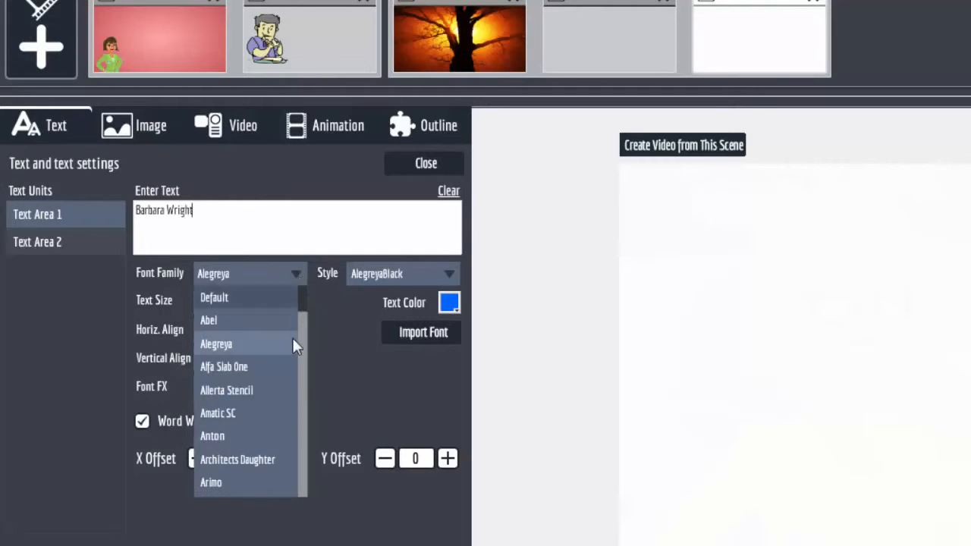
click(287, 369)
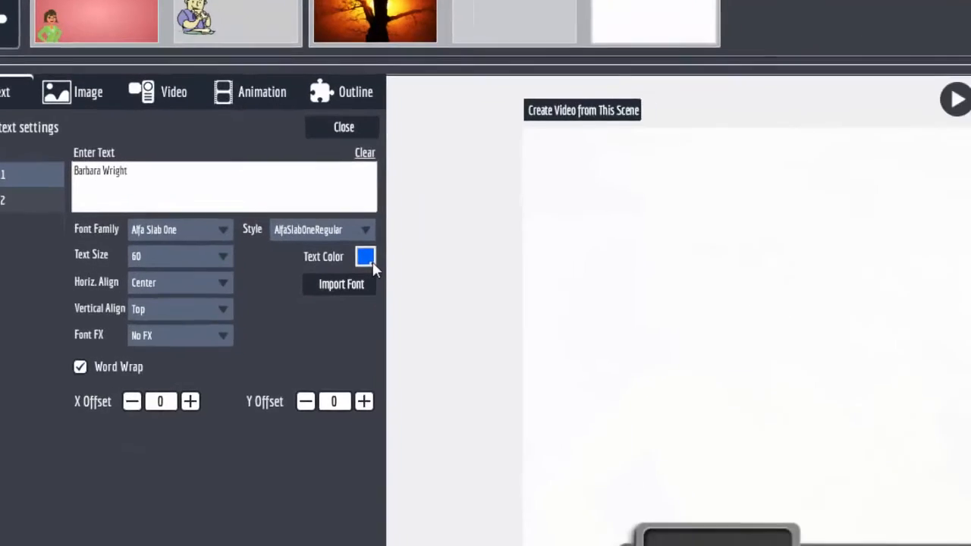
click(449, 303)
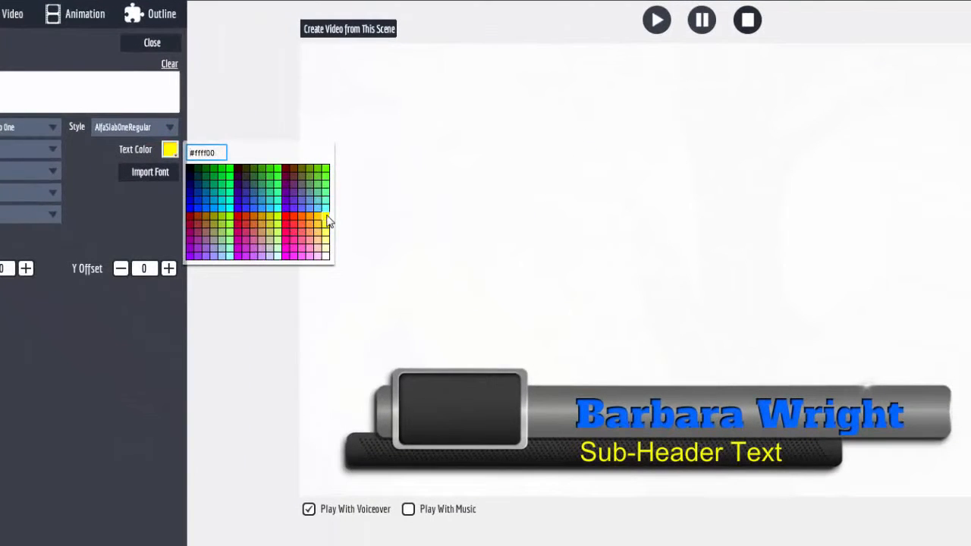
click(391, 252)
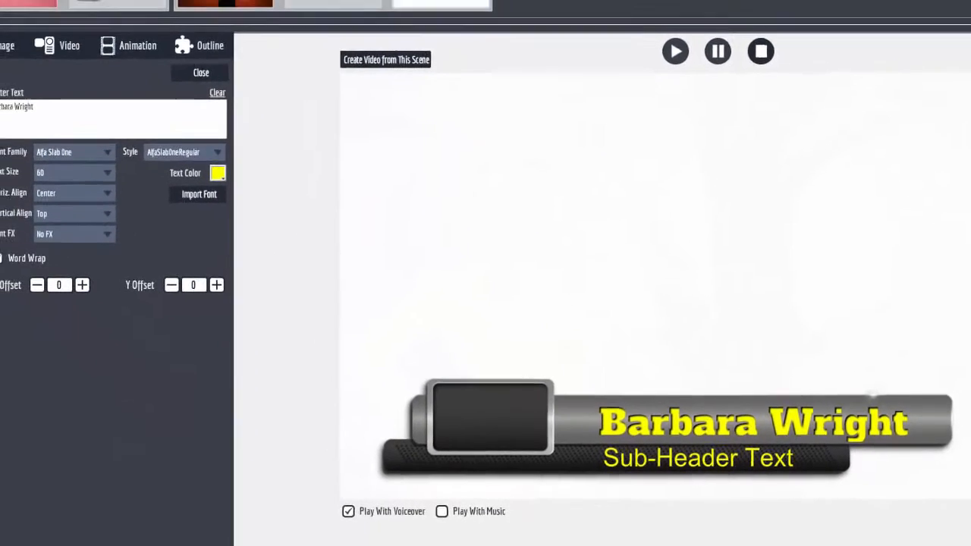
click(9, 144)
Replace the 'Sub-Header Text' subtitle with 'Dir. Marketing'.
drag(87, 122, 19, 124)
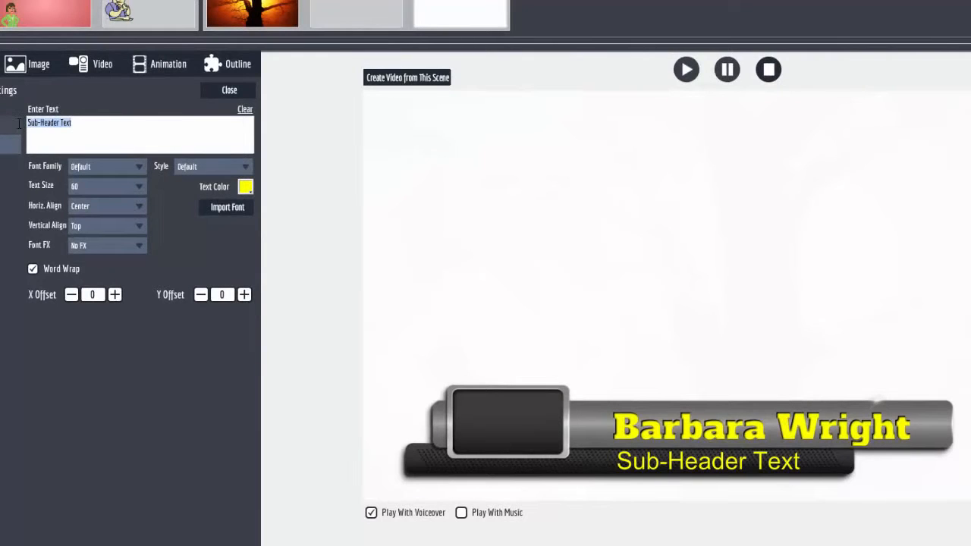
text(Dir)
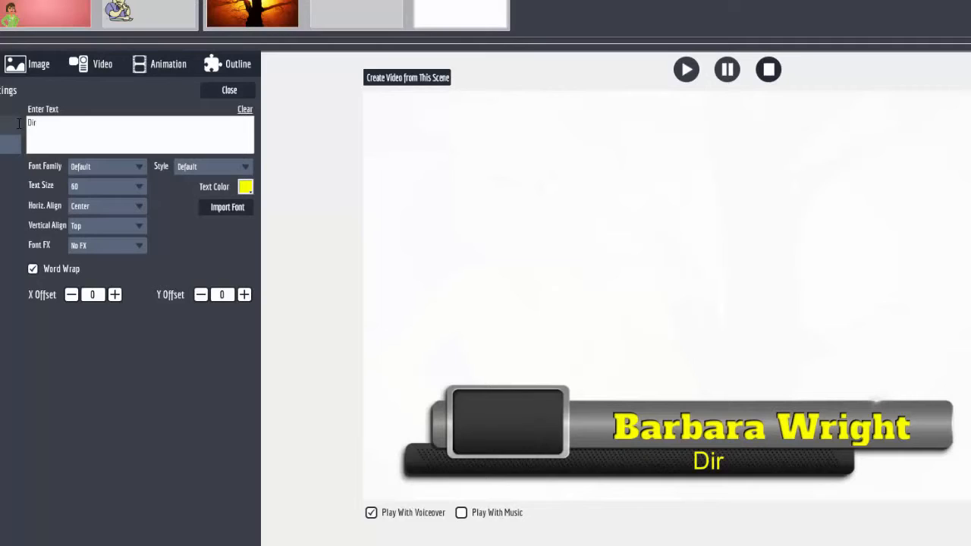
text(. Mar)
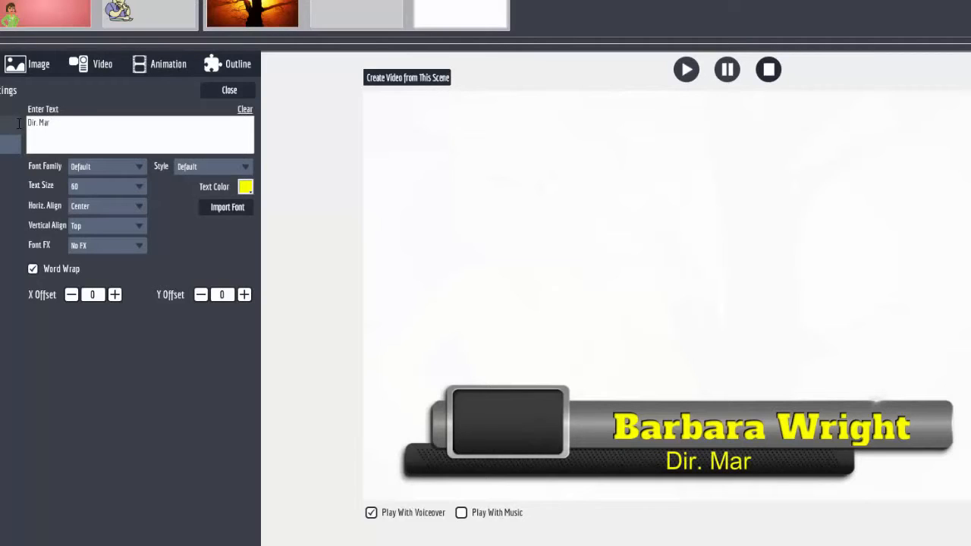
text(keting)
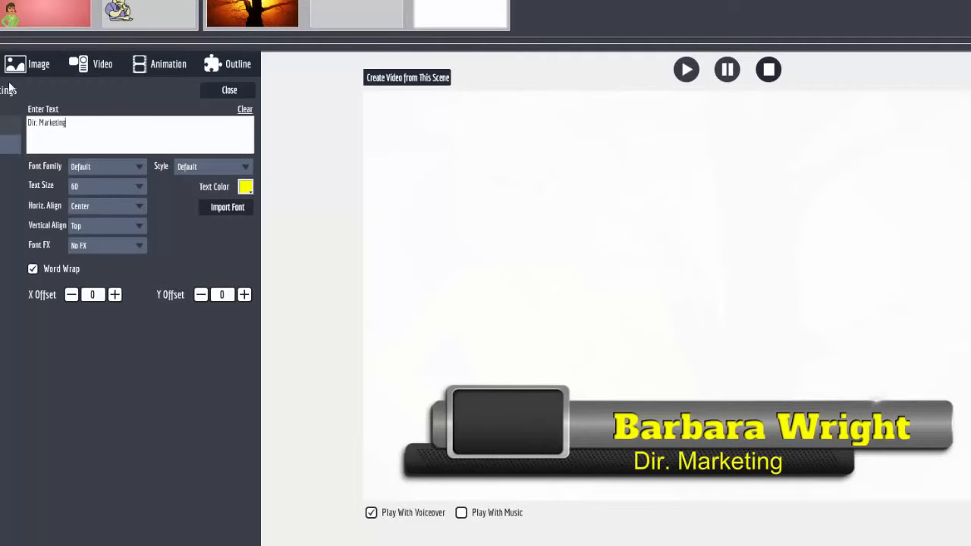
click(40, 67)
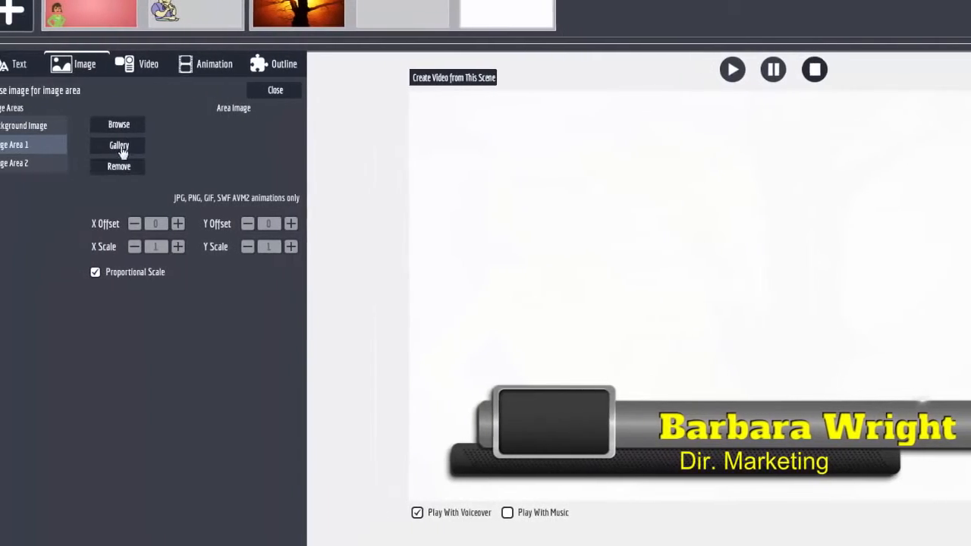
Put the purple Abstract Squares.jpg from Image Backgrounds into Image Area 2, removing it from Image Area 1.
click(119, 145)
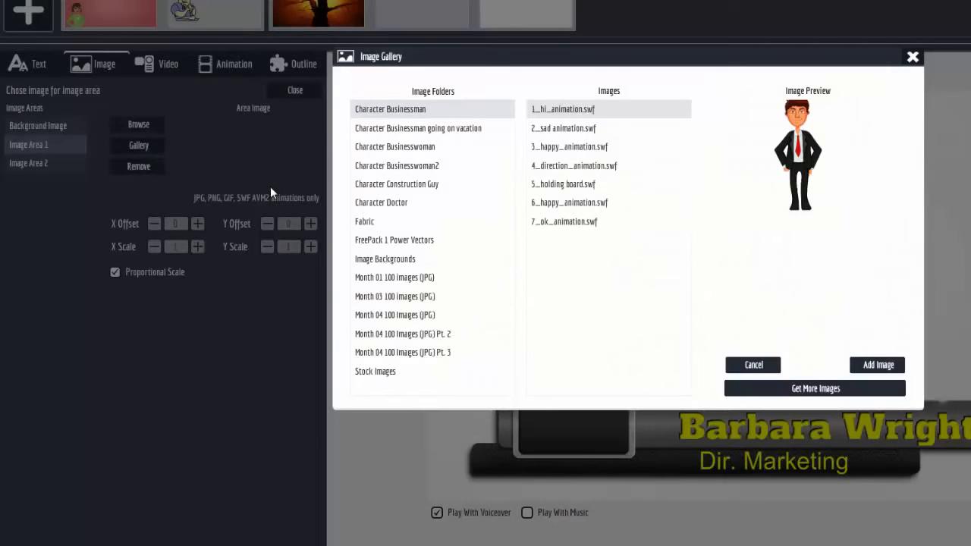
click(409, 259)
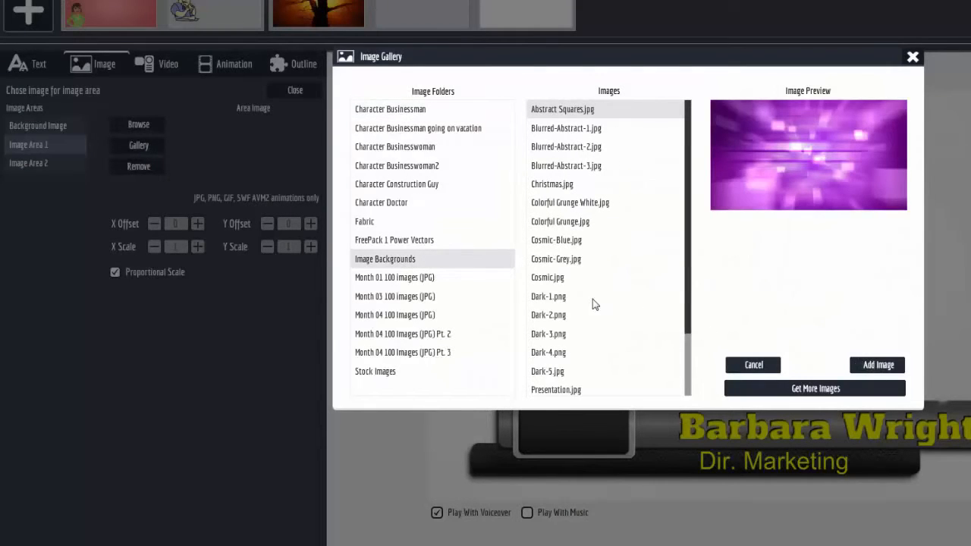
click(880, 365)
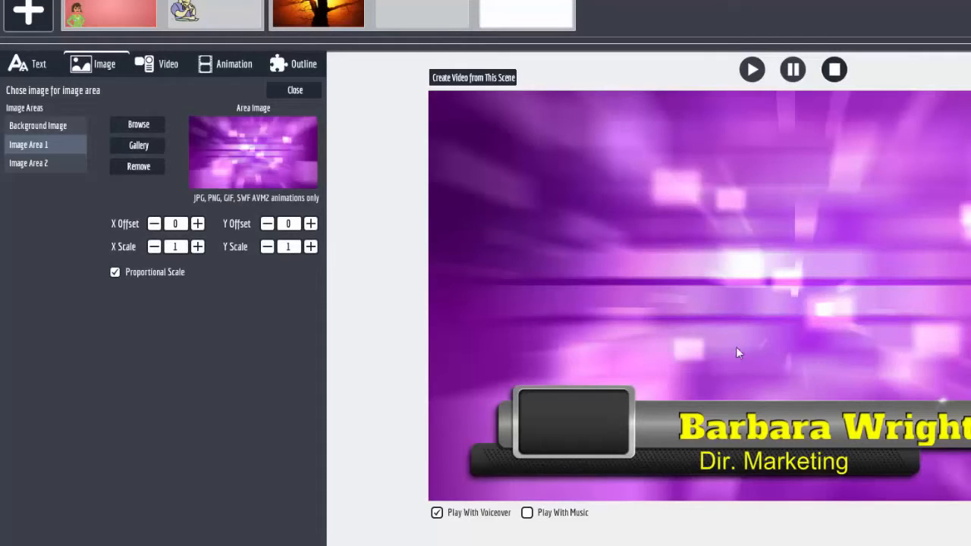
click(143, 168)
click(45, 163)
click(137, 145)
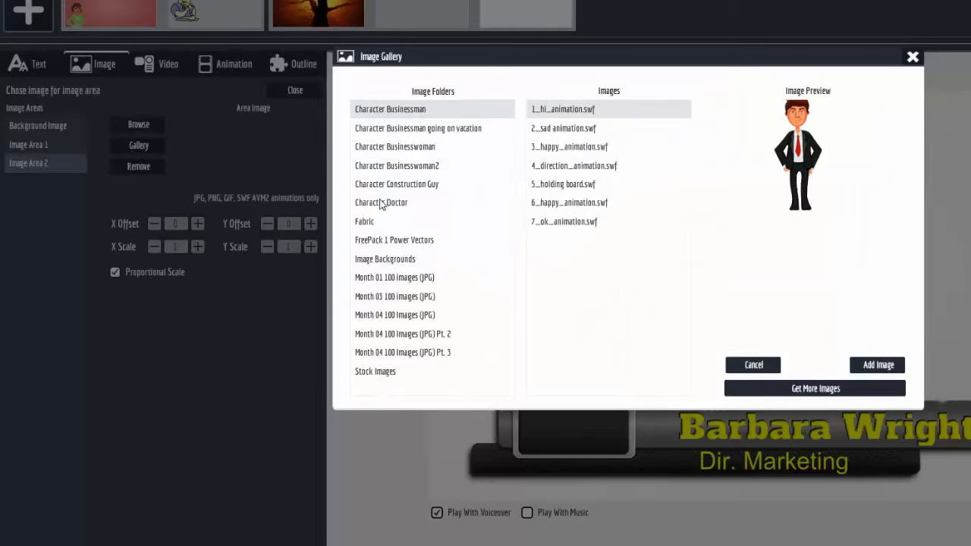
click(393, 261)
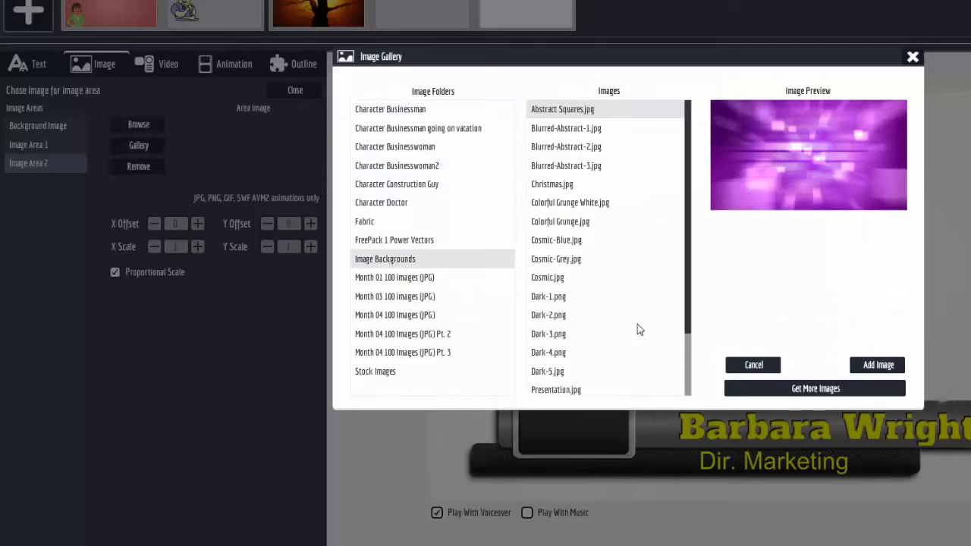
click(880, 365)
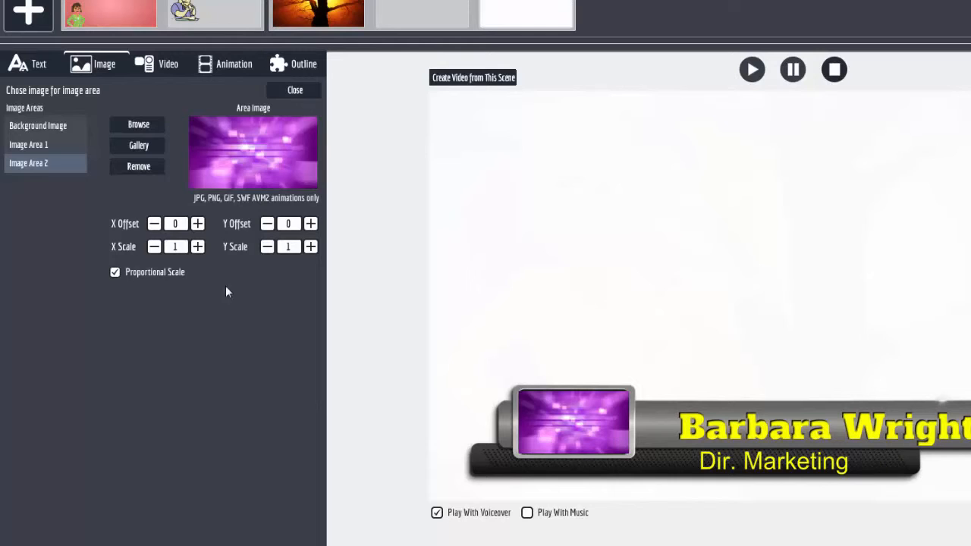
click(303, 66)
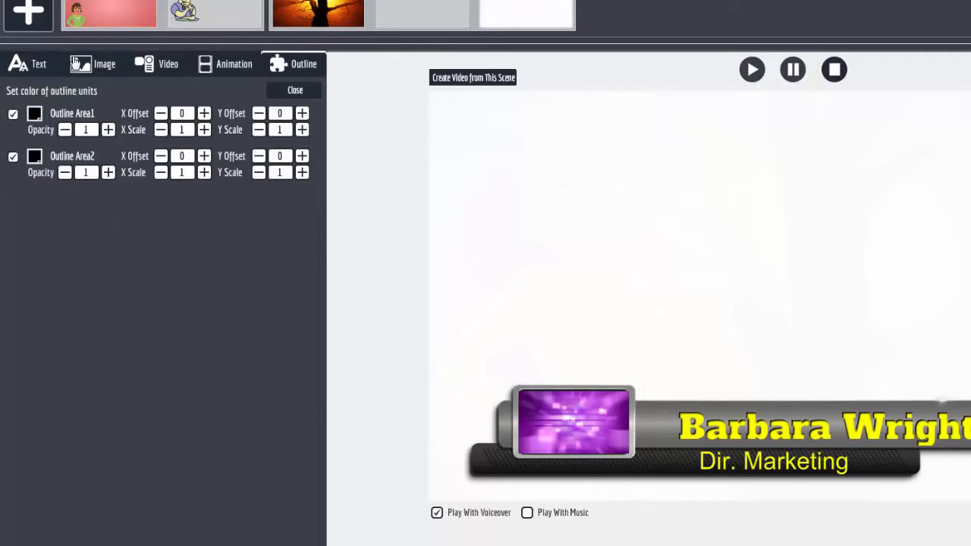
Uncheck Outline Area1 so the tree photo shows behind the lower-third, then preview the scene.
click(13, 115)
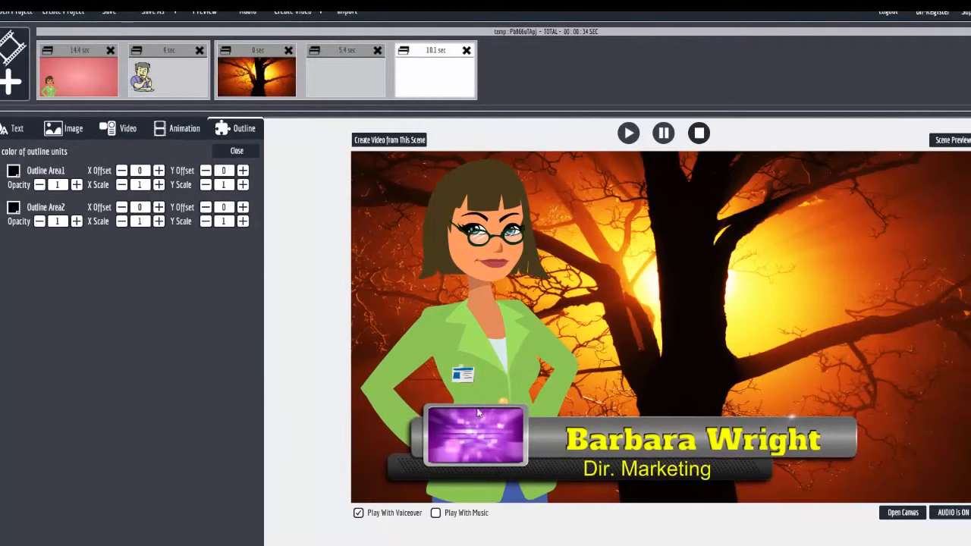
click(904, 513)
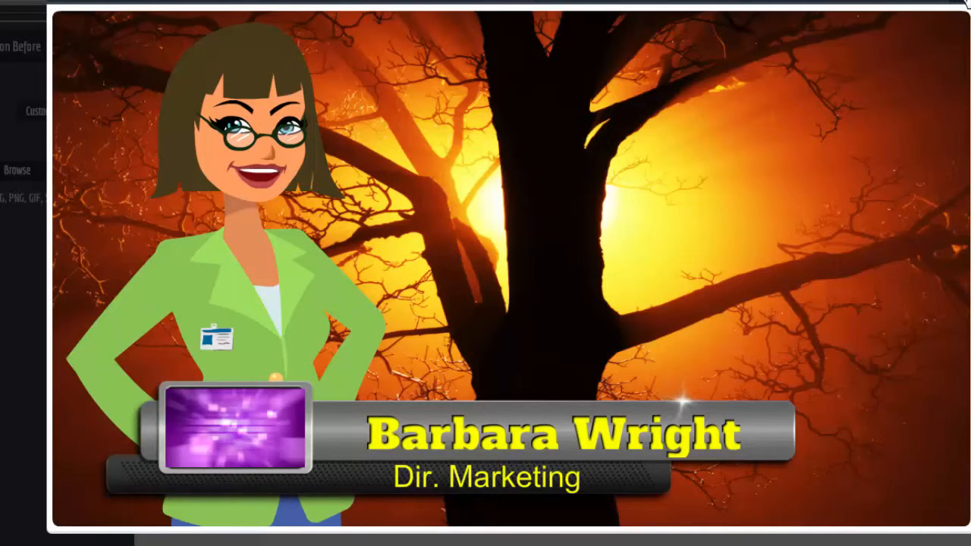
click(967, 3)
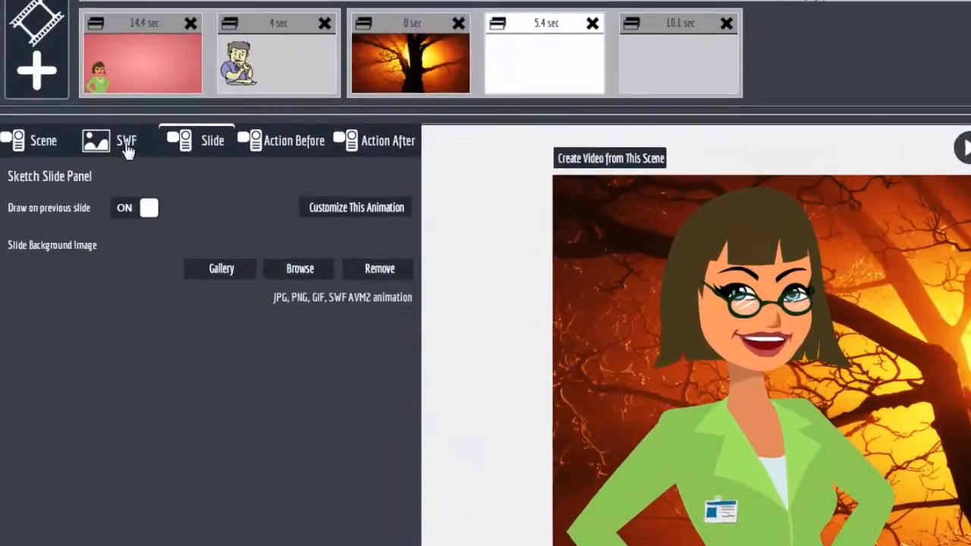
Lower the businesswoman animation's Play for frame count frame by frame toward 78 frames.
click(90, 114)
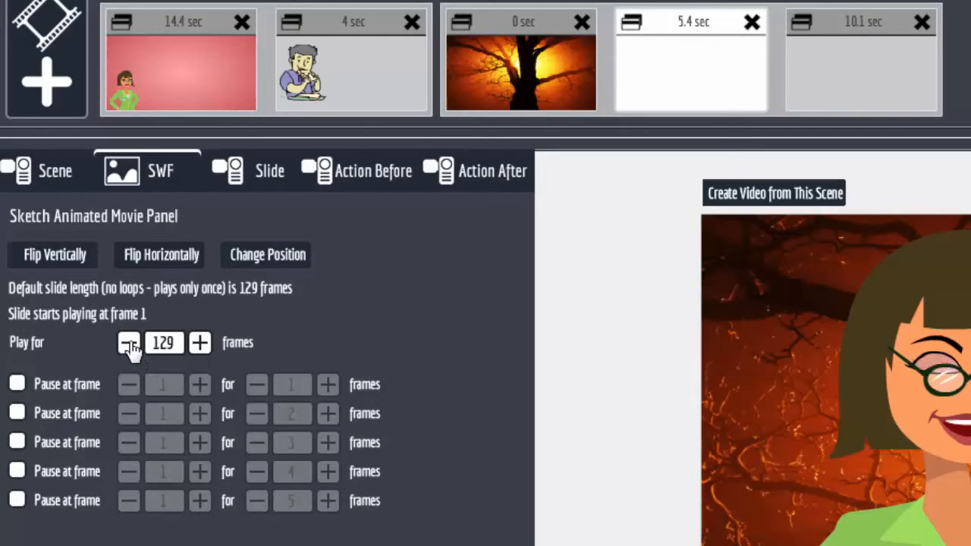
drag(129, 343, 130, 350)
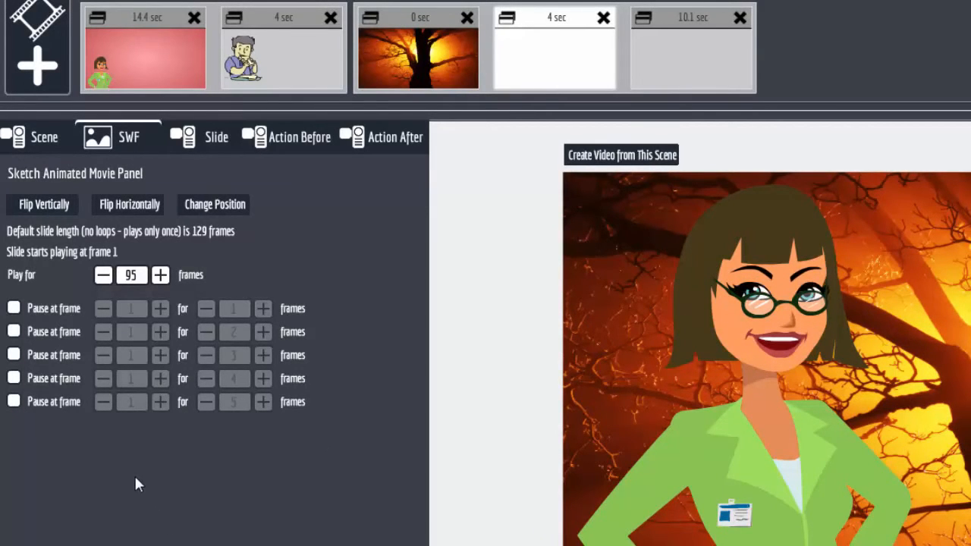
click(103, 275)
click(103, 276)
click(103, 275)
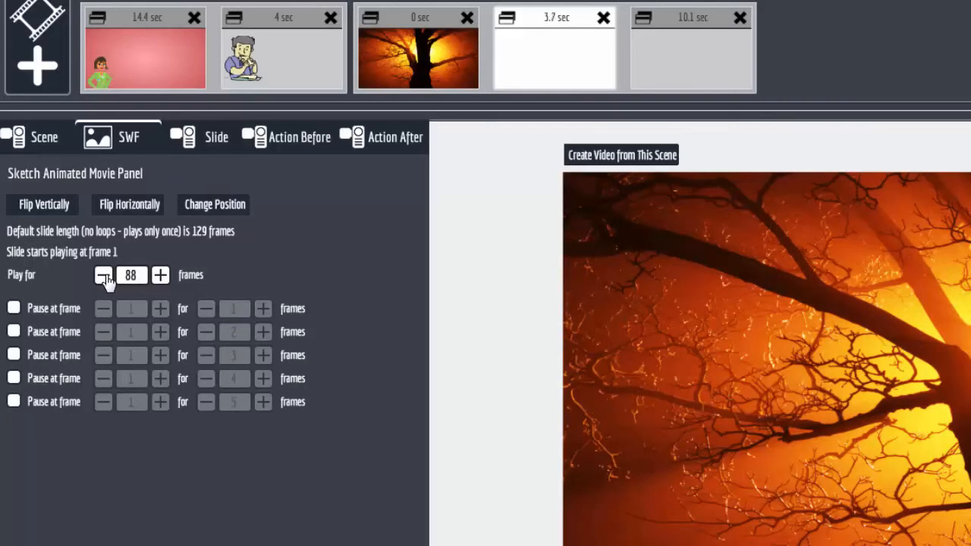
click(103, 275)
click(103, 275)
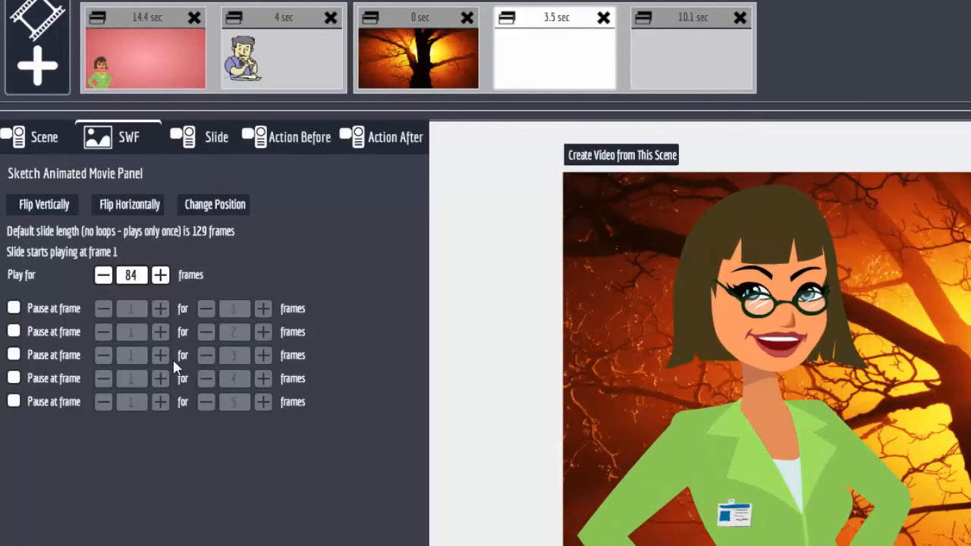
click(103, 275)
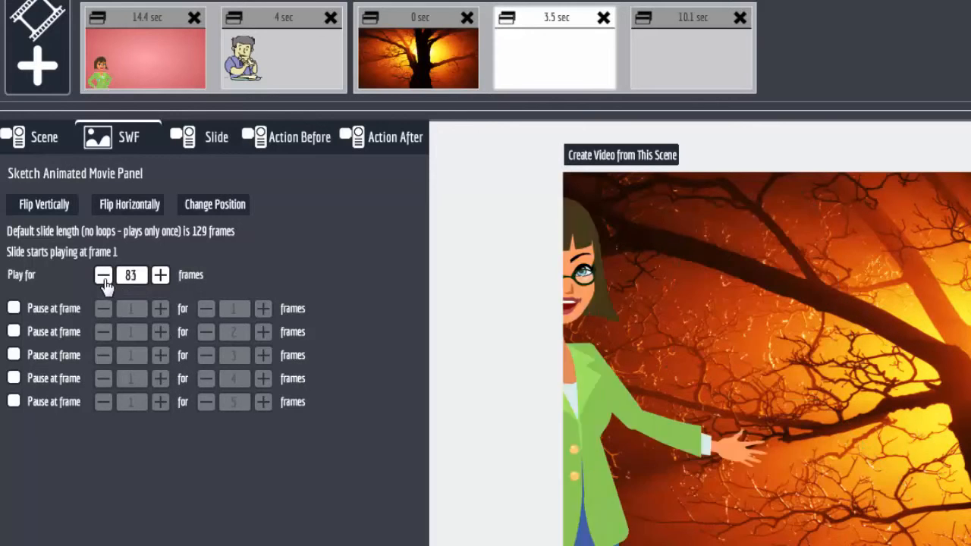
click(103, 275)
click(104, 276)
click(103, 275)
click(103, 275)
click(103, 275)
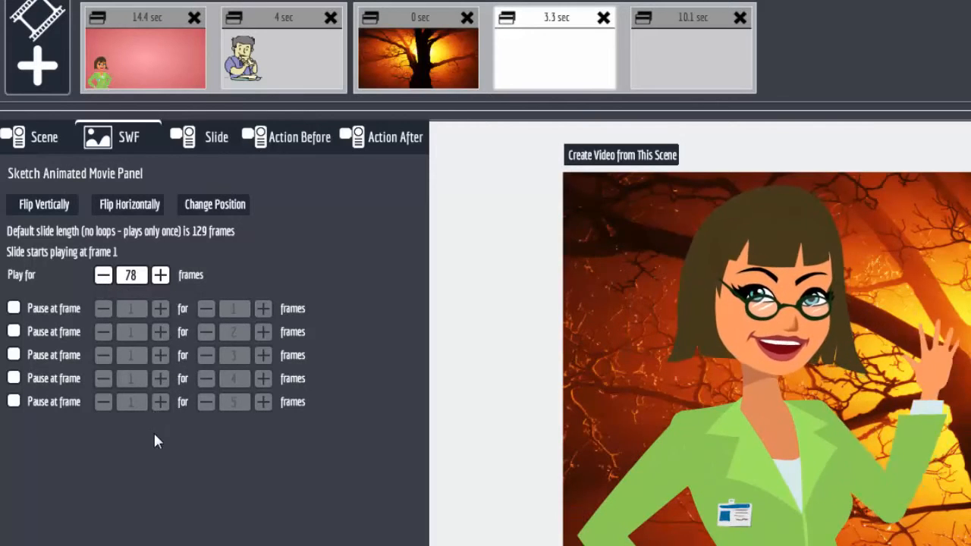